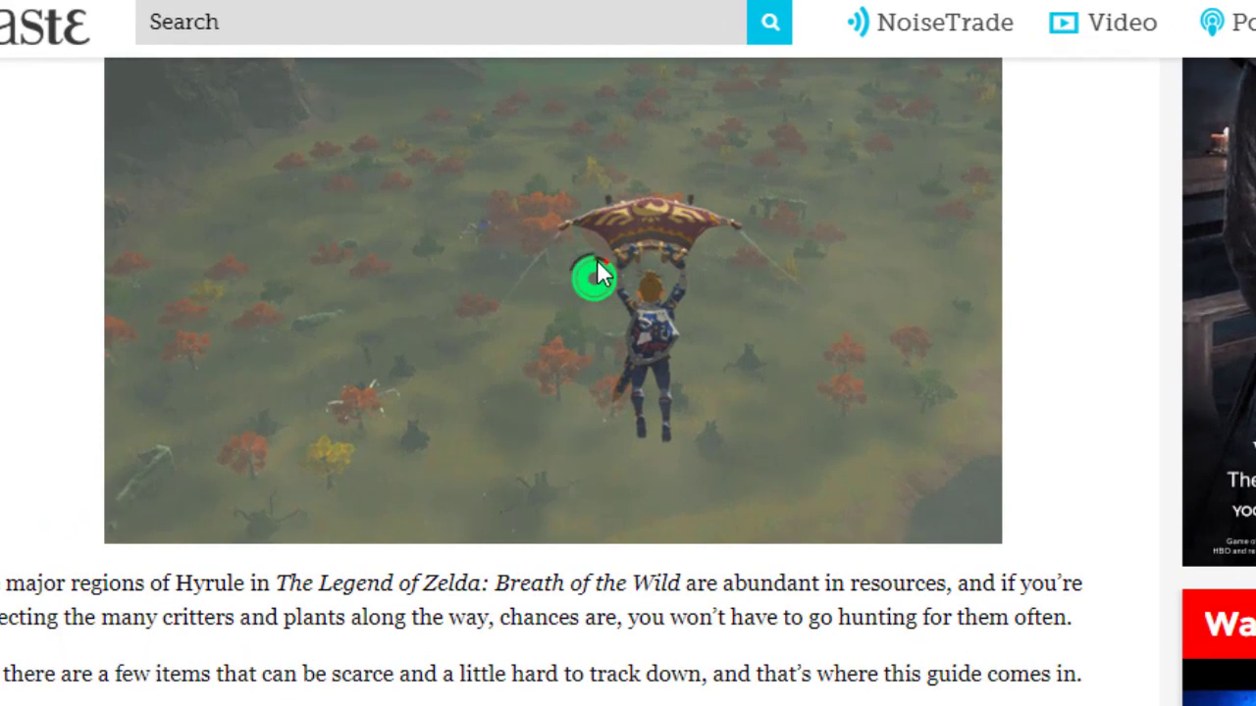
Step: Scroll the Paste Magazine article past the paraglider image to the Star Fragment screenshot
{"action": "scroll", "coordinate": [673, 355], "scroll_direction": "down", "scroll_amount": 15}
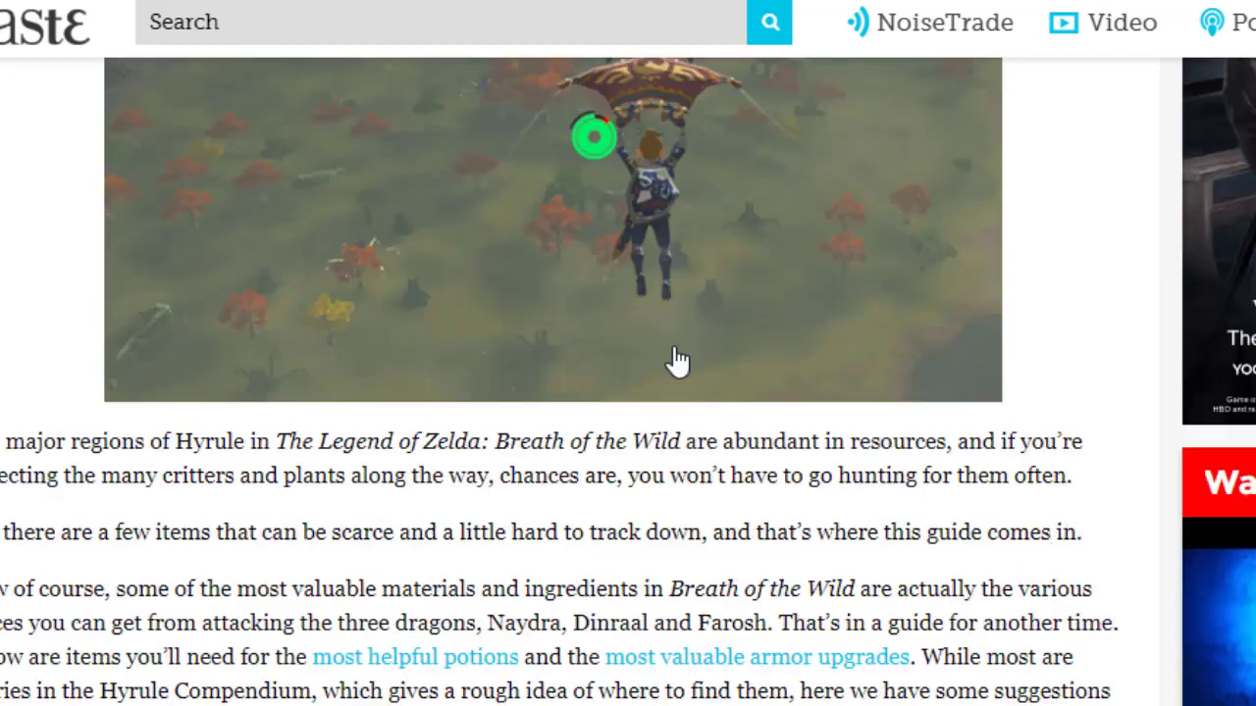
{"action": "scroll", "coordinate": [674, 363], "scroll_direction": "down", "scroll_amount": 2}
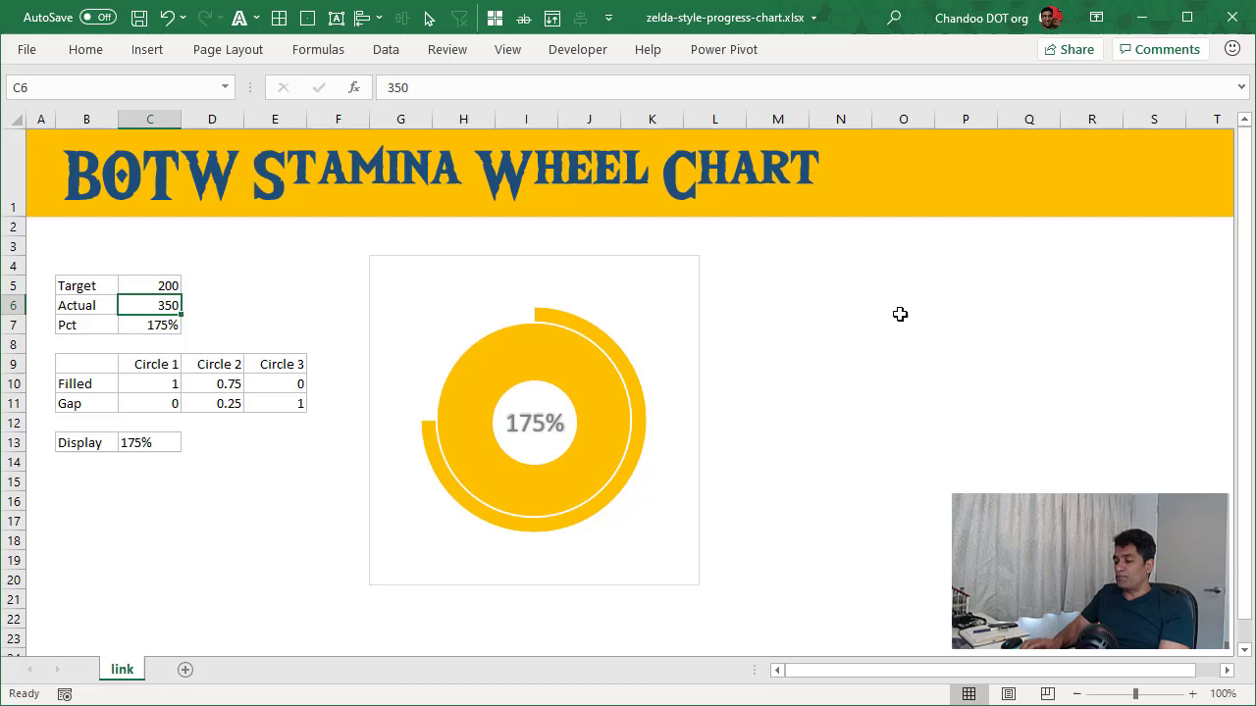
Step: Enter Actual values 50, 175 and 200 to fill the first ring from 25% to 100%
{"action": "type", "text": "50"}
{"action": "key", "text": "ctrl+Return"}
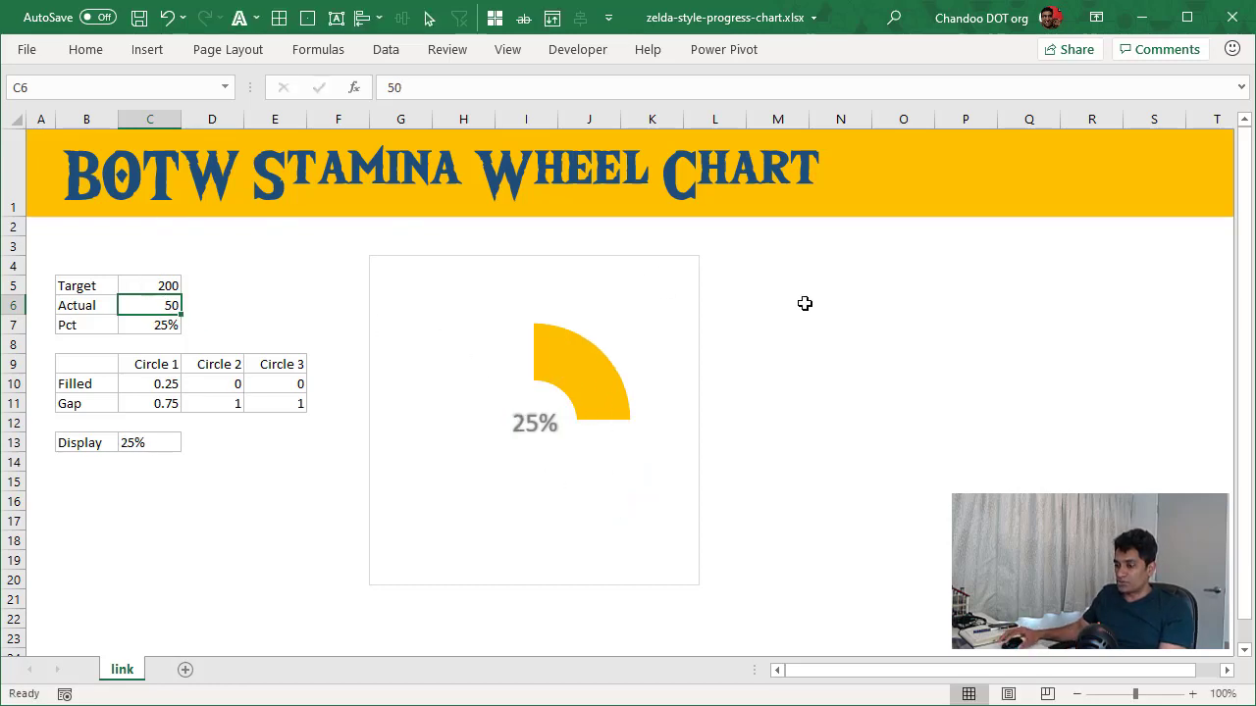
{"action": "type", "text": "175"}
{"action": "key", "text": "ctrl+Return"}
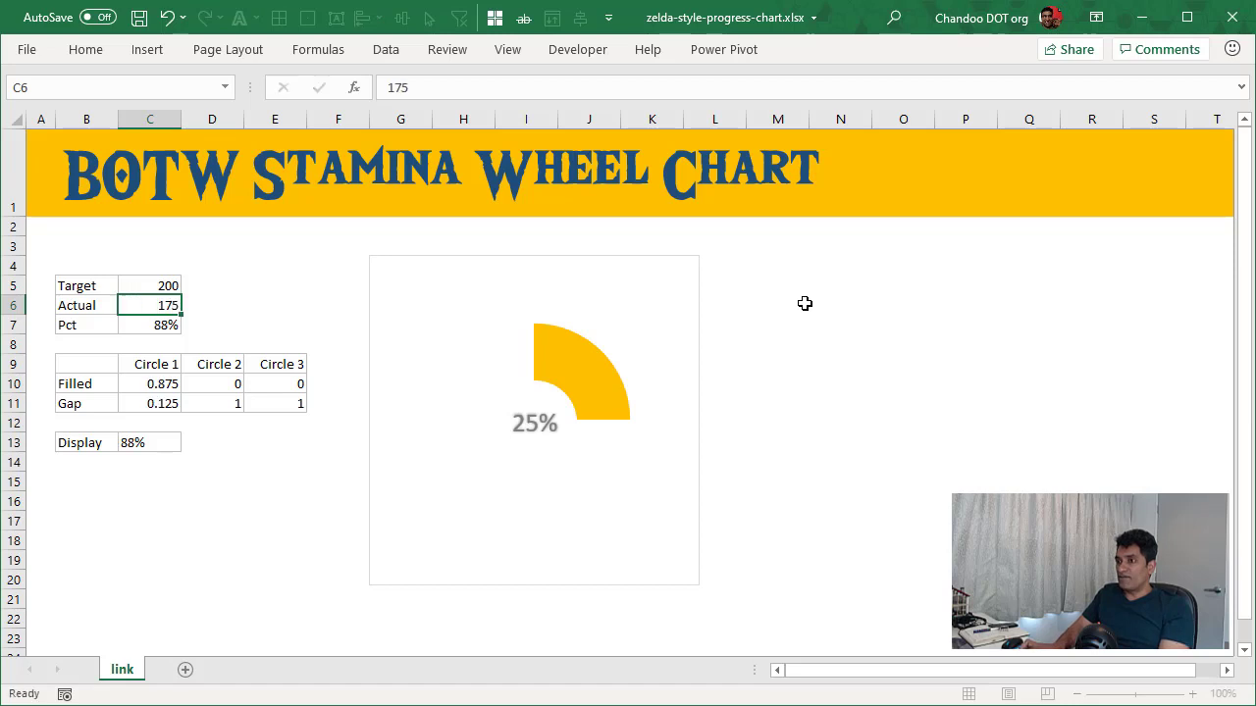
{"action": "type", "text": "200"}
{"action": "key", "text": "ctrl+Return"}
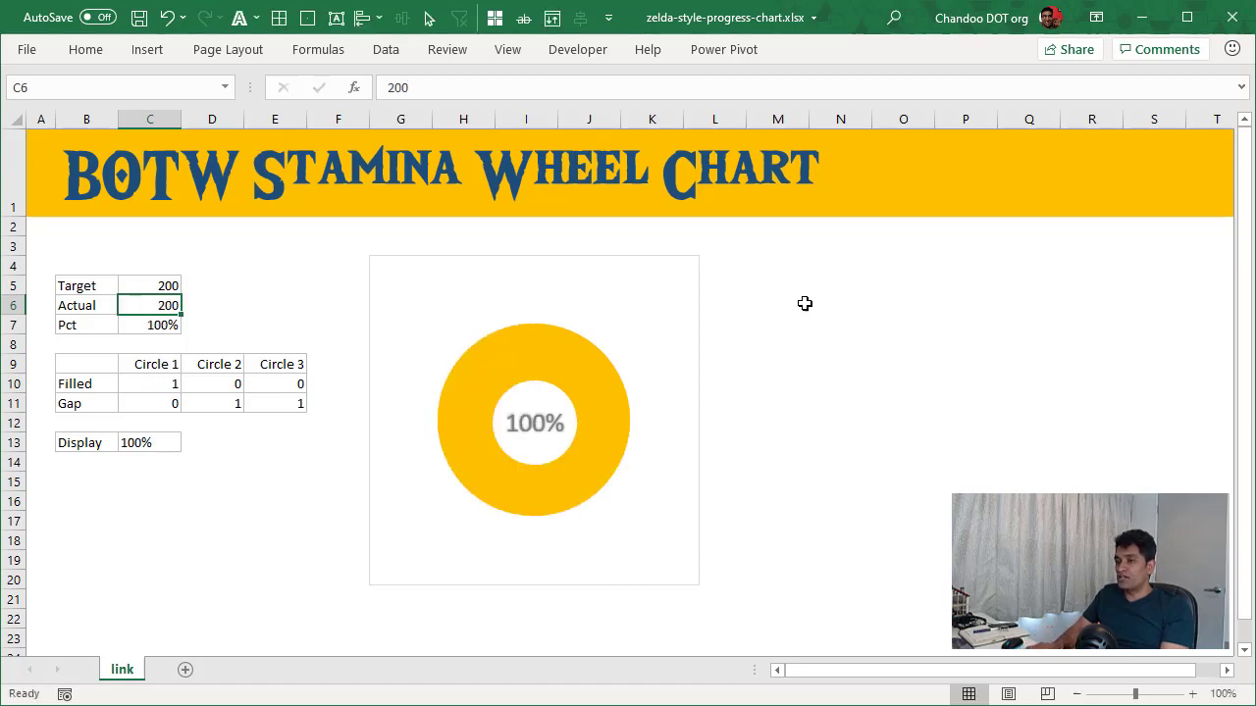
Step: Enter Actual values 250, 300 and 500 to grow the outer arcs up to 250%
{"action": "type", "text": "250"}
{"action": "key", "text": "ctrl+Return"}
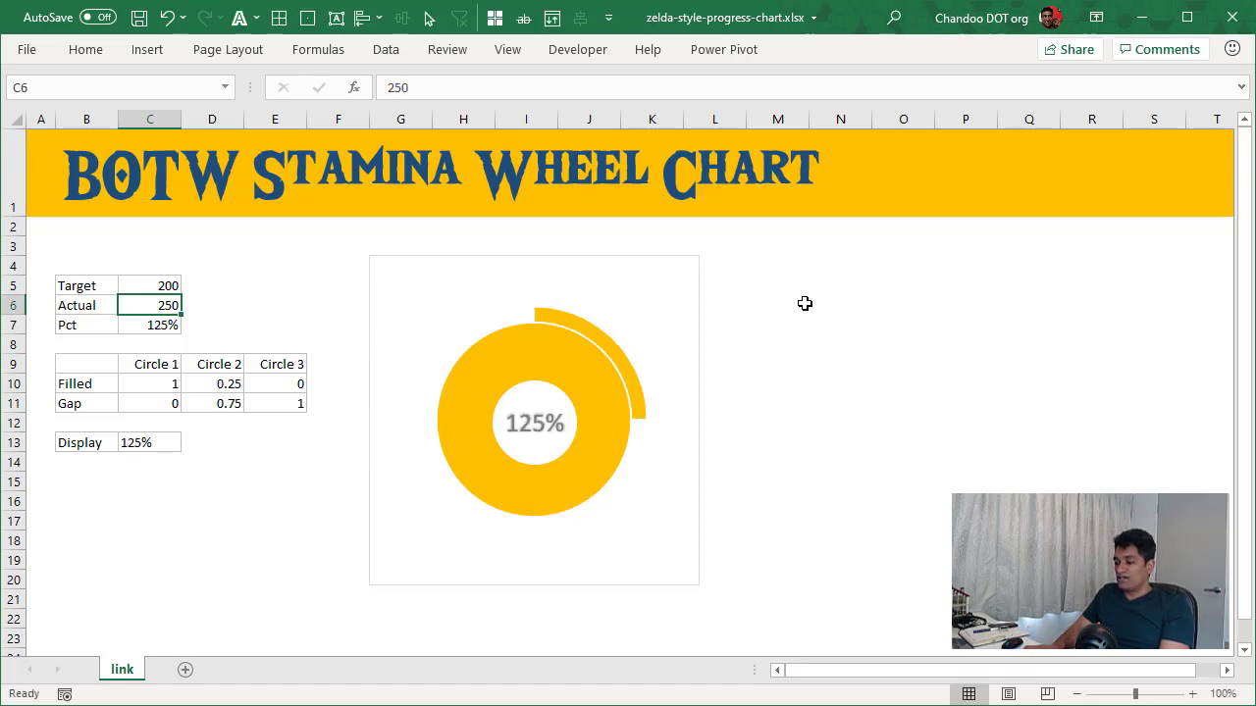
{"action": "type", "text": "300"}
{"action": "key", "text": "ctrl+Return"}
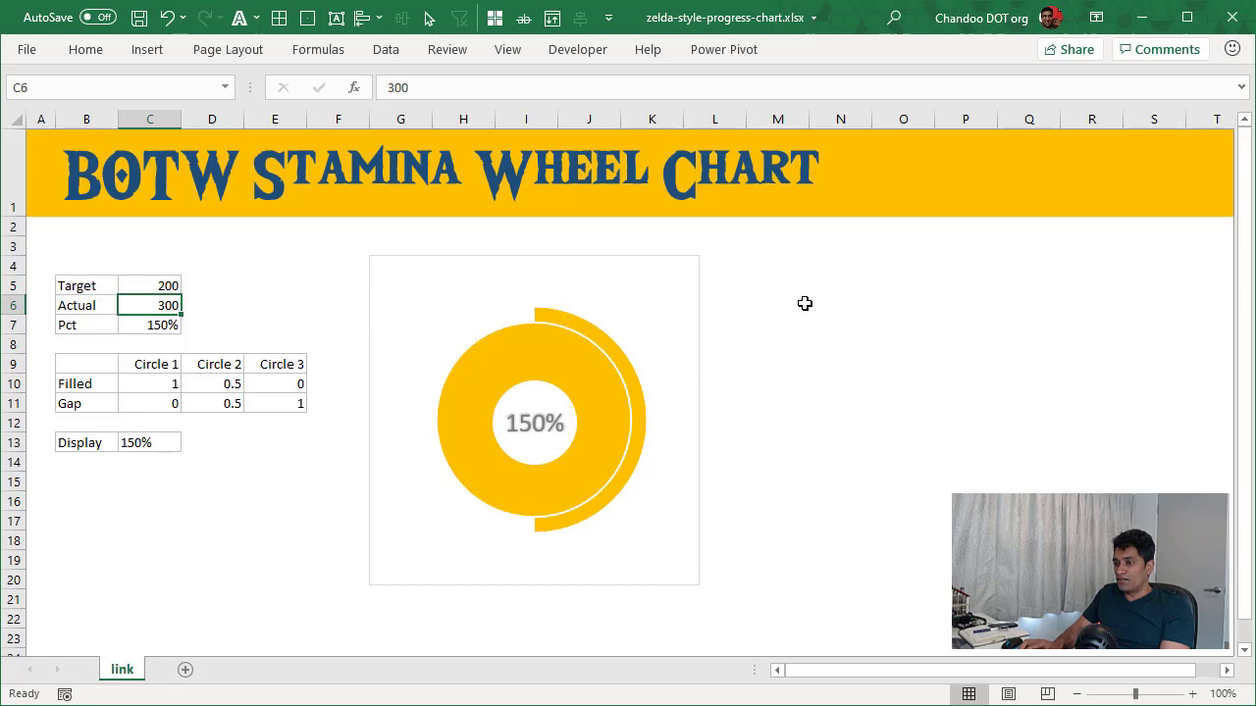
{"action": "type", "text": "500"}
{"action": "key", "text": "ctrl+Return"}
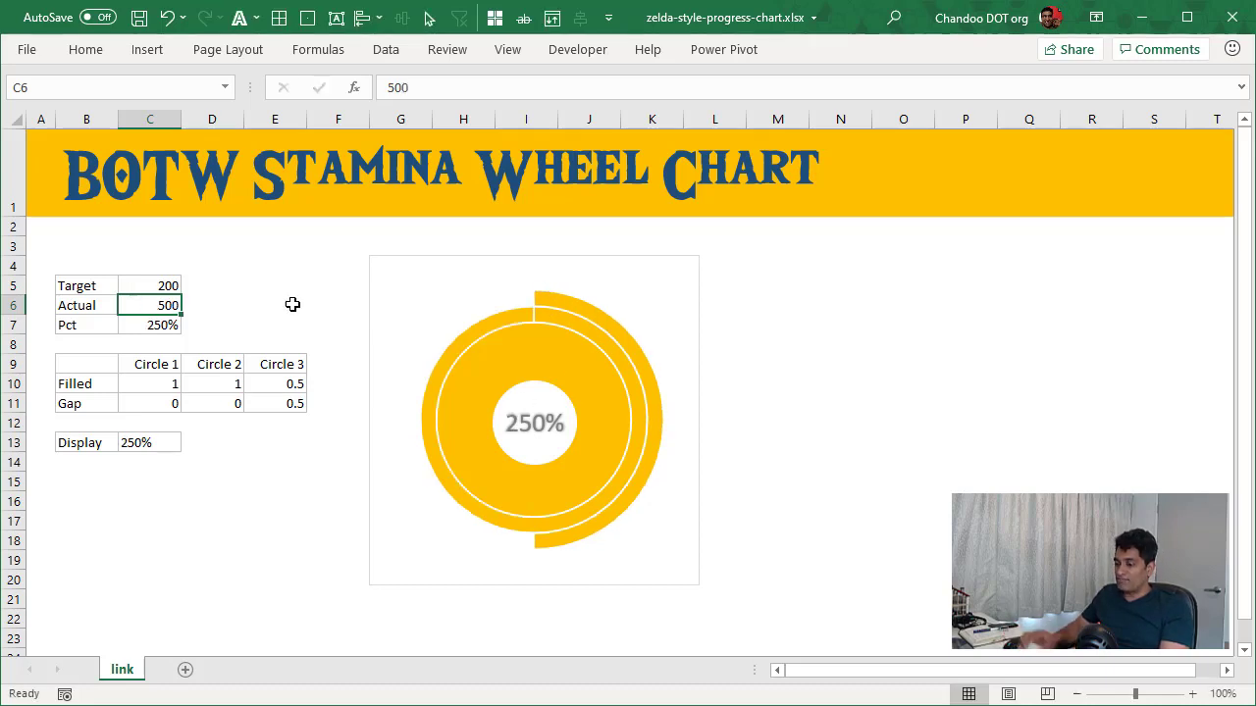
Step: Enter Actual values 575, 600 and finally 800 so all three rings fill at 400%
{"action": "type", "text": "575"}
{"action": "key", "text": "ctrl+Return"}
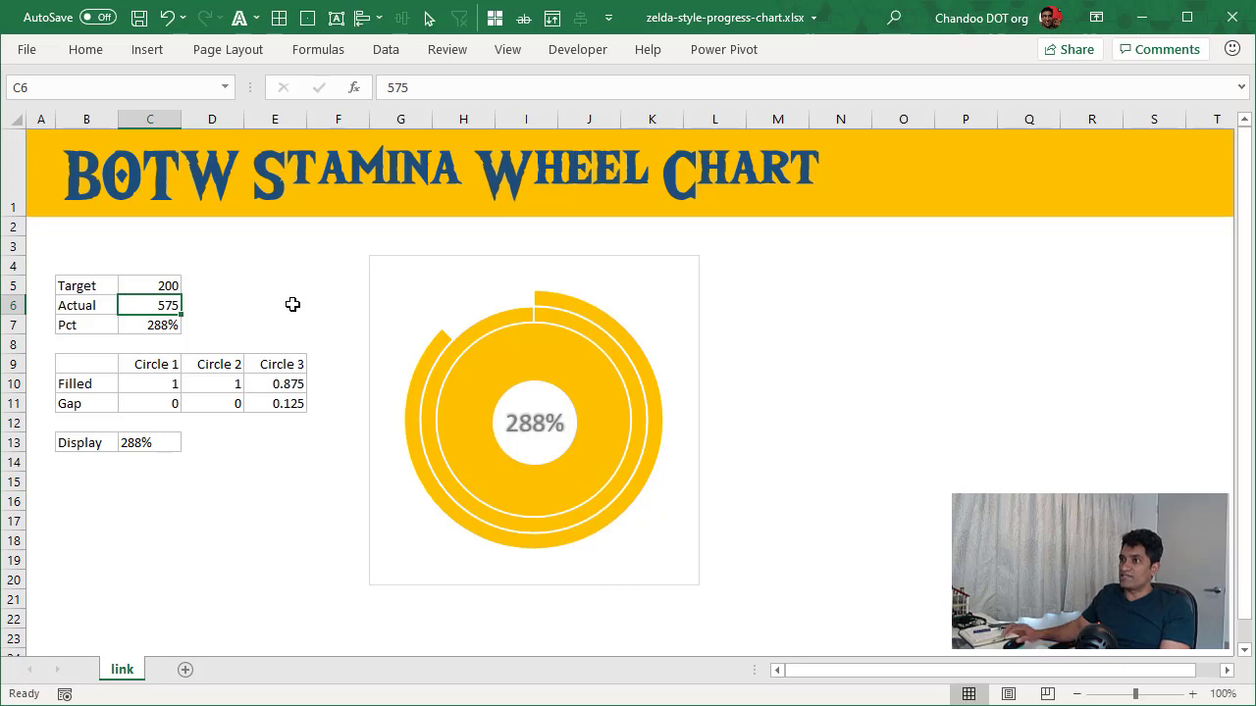
{"action": "type", "text": "600"}
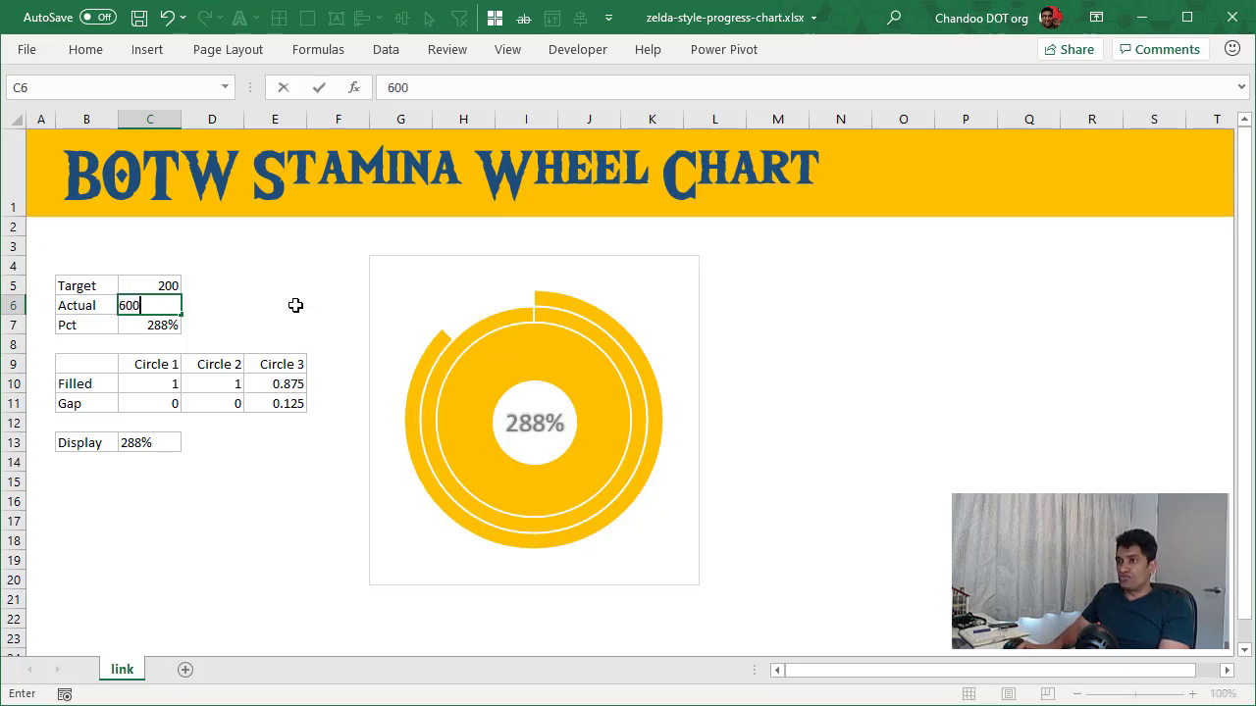
{"action": "key", "text": "ctrl+Return"}
{"action": "type", "text": "8"}
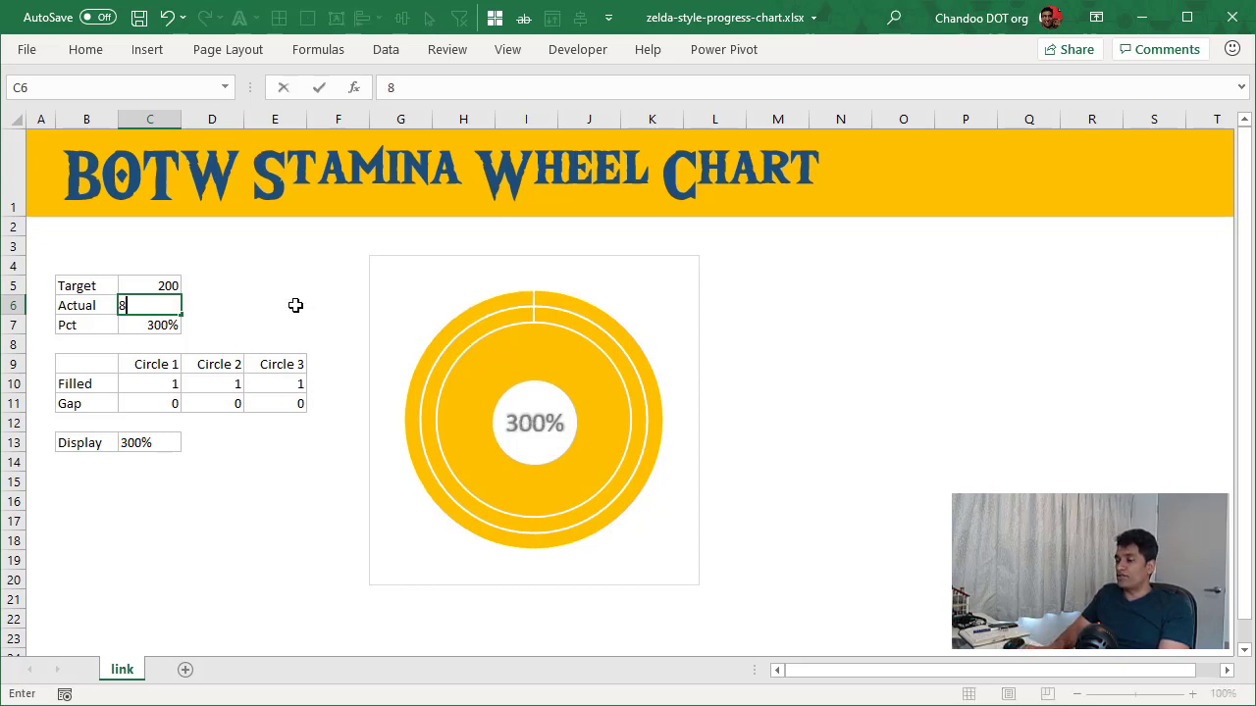
{"action": "type", "text": "00"}
{"action": "key", "text": "ctrl+Return"}
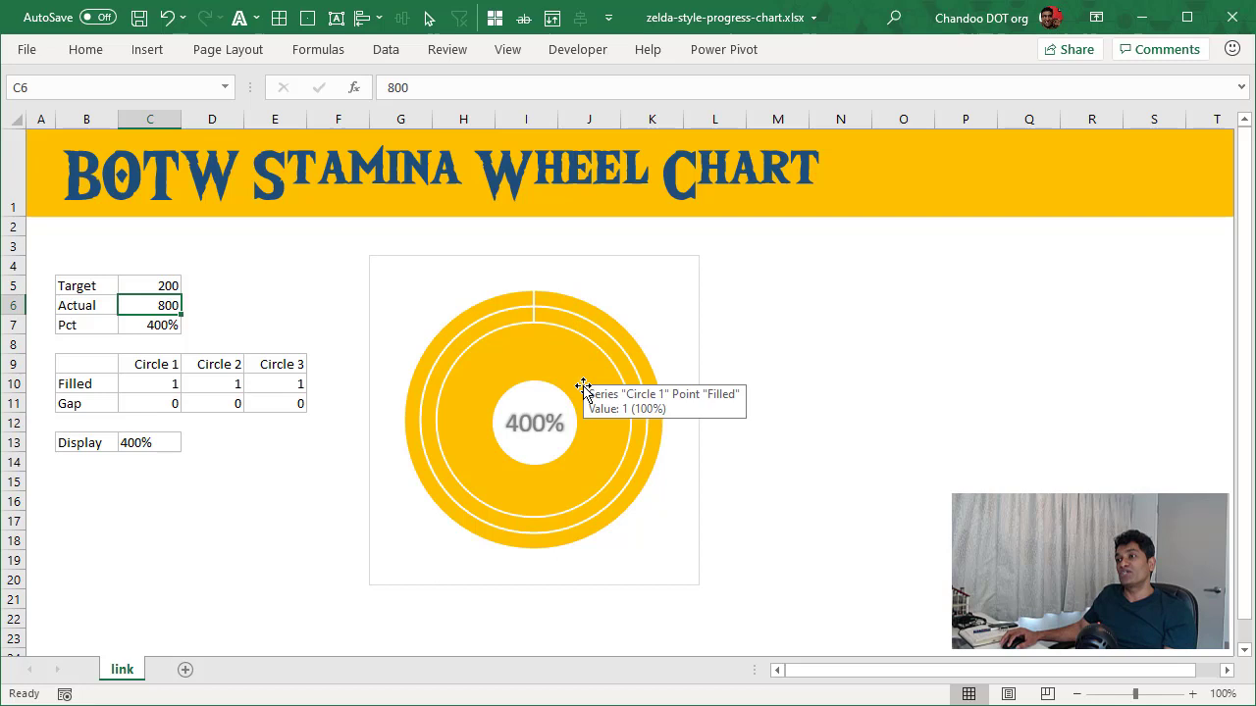
{"action": "mouse_move", "coordinate": [610, 360]}
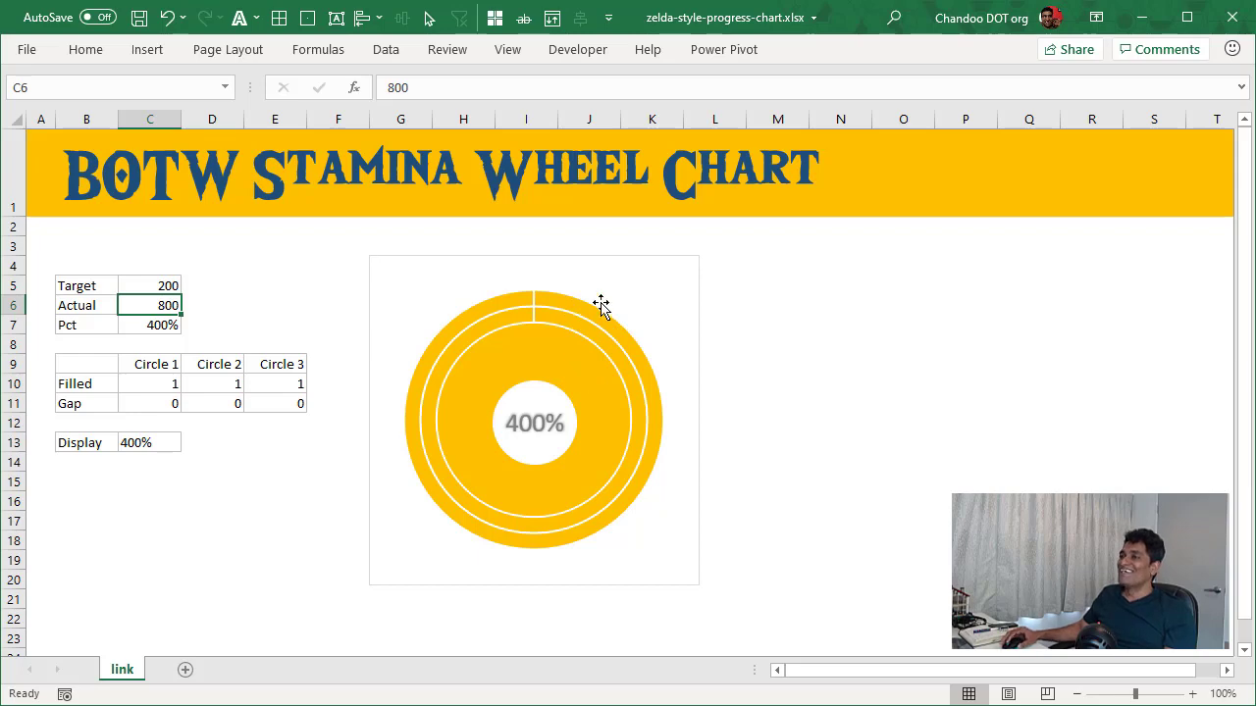
{"action": "left_click", "coordinate": [956, 428]}
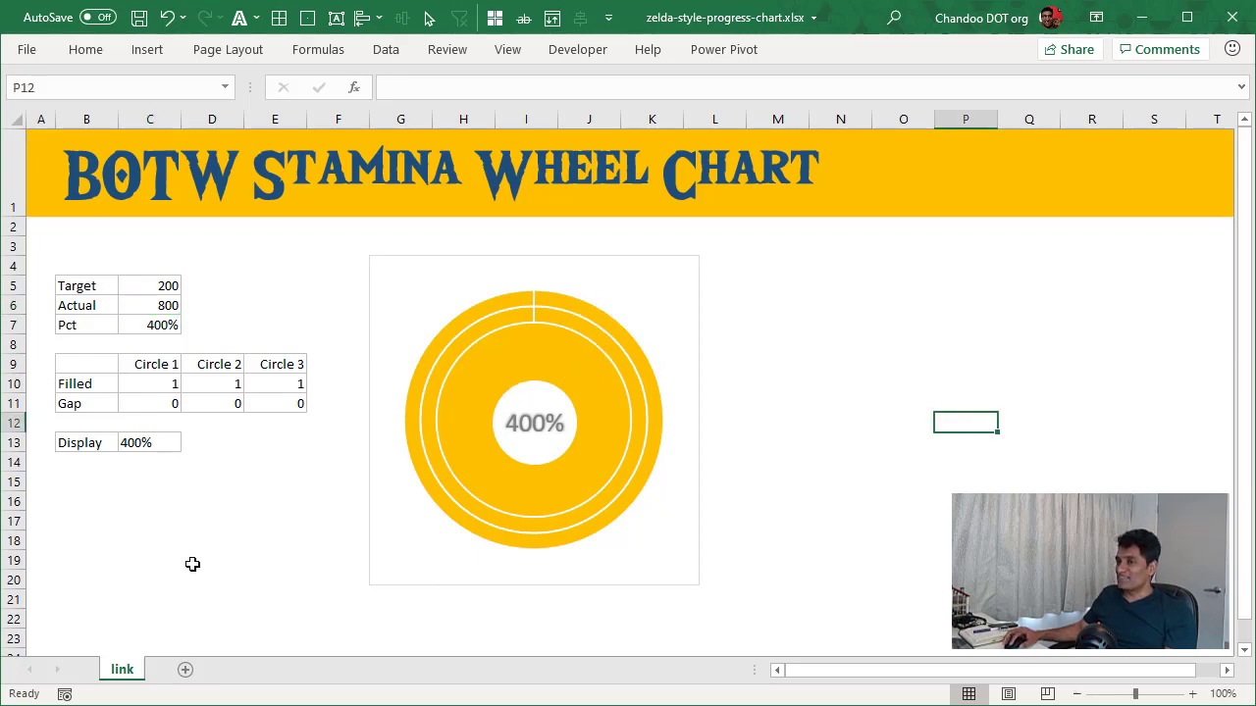
Step: Inspect the Target and Actual values and the Pct formula =C6/C5
{"action": "scroll", "coordinate": [121, 552], "scroll_direction": "down", "scroll_amount": 3}
{"action": "scroll", "coordinate": [120, 551], "scroll_direction": "up", "scroll_amount": 3}
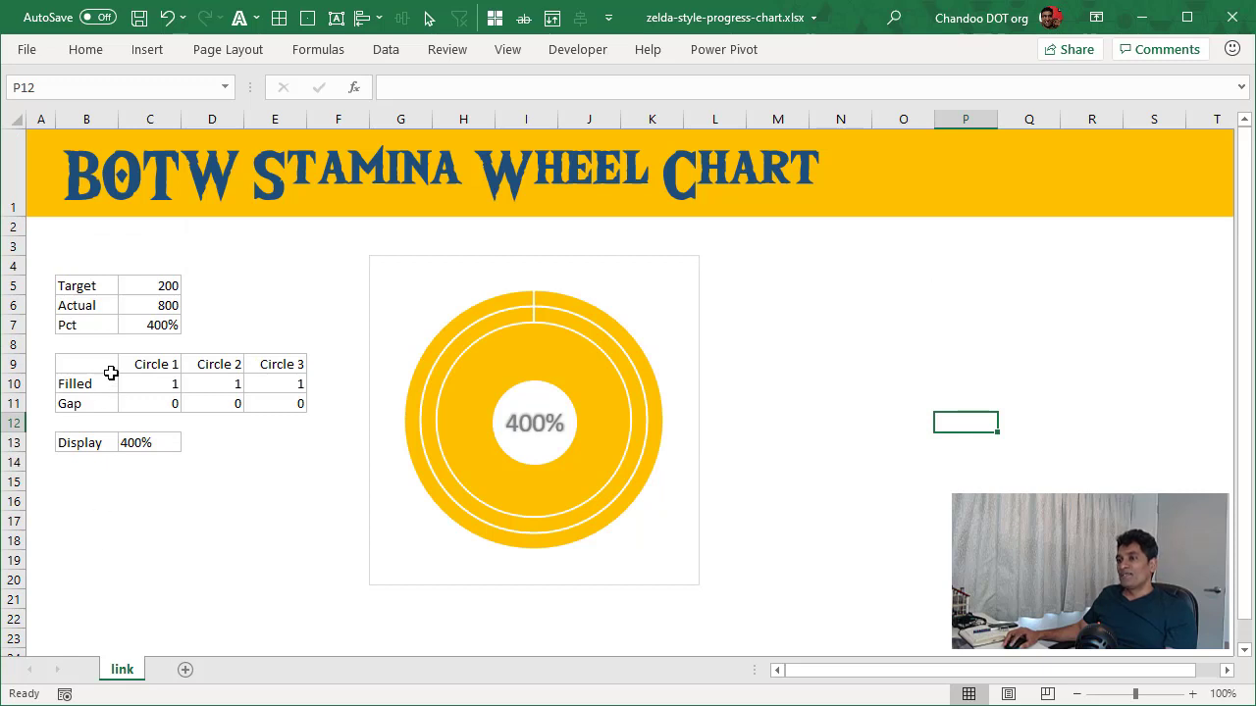
{"action": "left_click_drag", "start_coordinate": [165, 282], "coordinate": [168, 303]}
{"action": "left_click", "coordinate": [162, 325]}
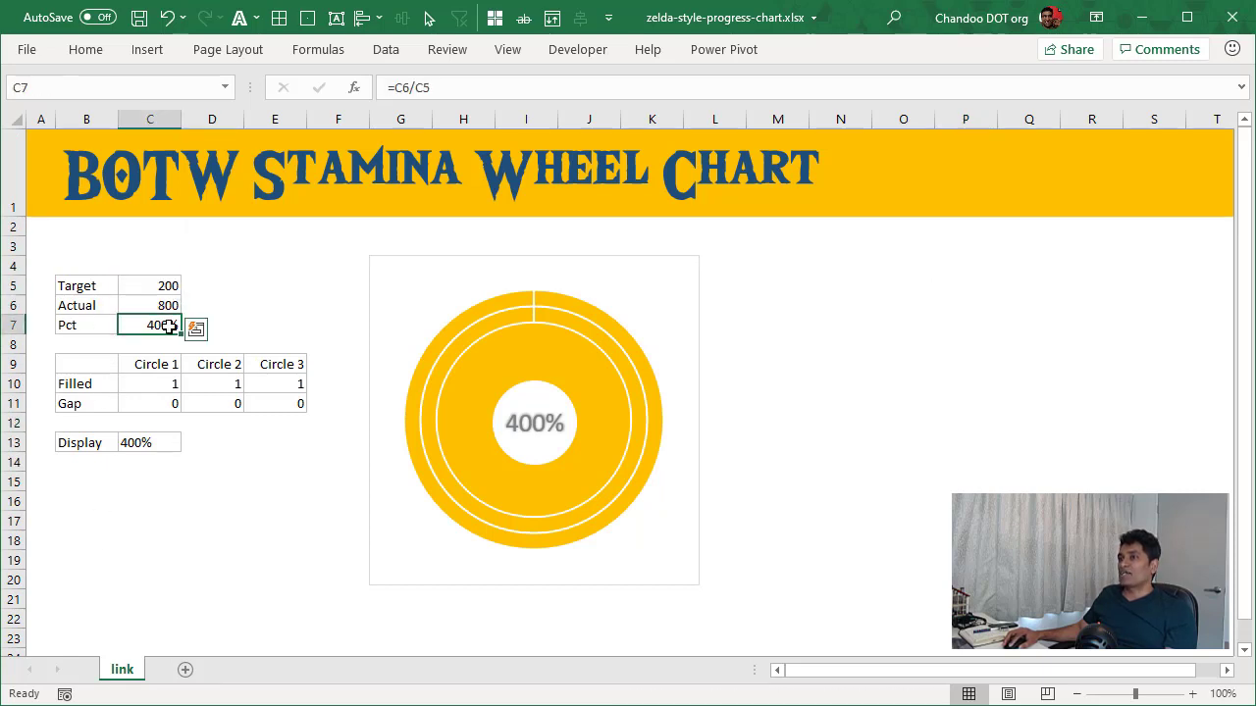
{"action": "key", "text": "F2"}
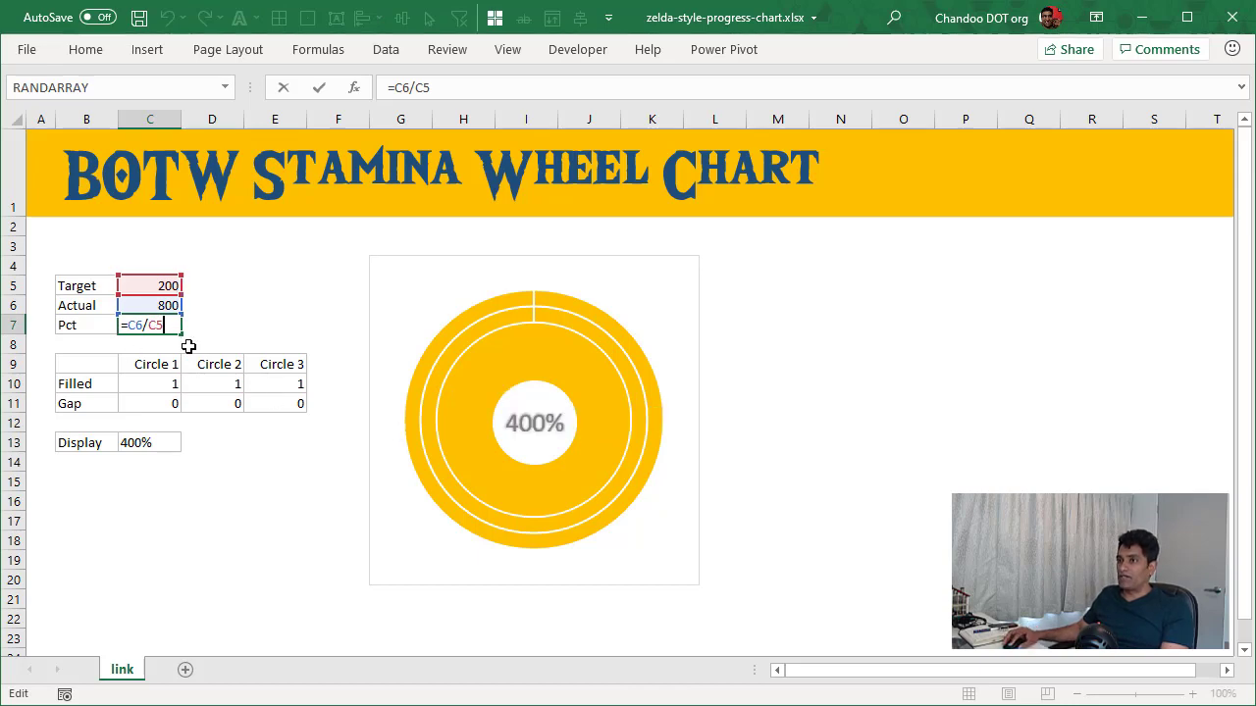
{"action": "key", "text": "Escape"}
Step: Highlight the Circle Filled/Gap table and commit an Actual of 150 to show 75%
{"action": "left_click_drag", "start_coordinate": [79, 364], "coordinate": [296, 404]}
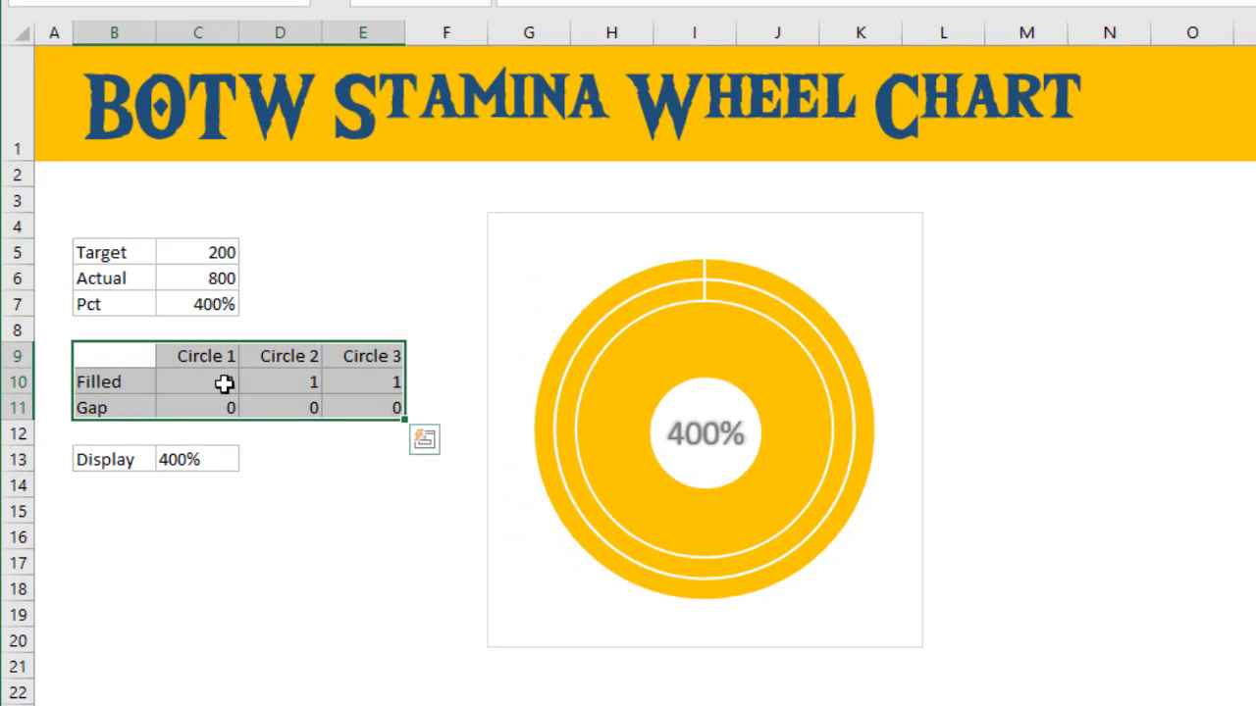
{"action": "left_click", "coordinate": [193, 260]}
{"action": "left_click", "coordinate": [220, 281]}
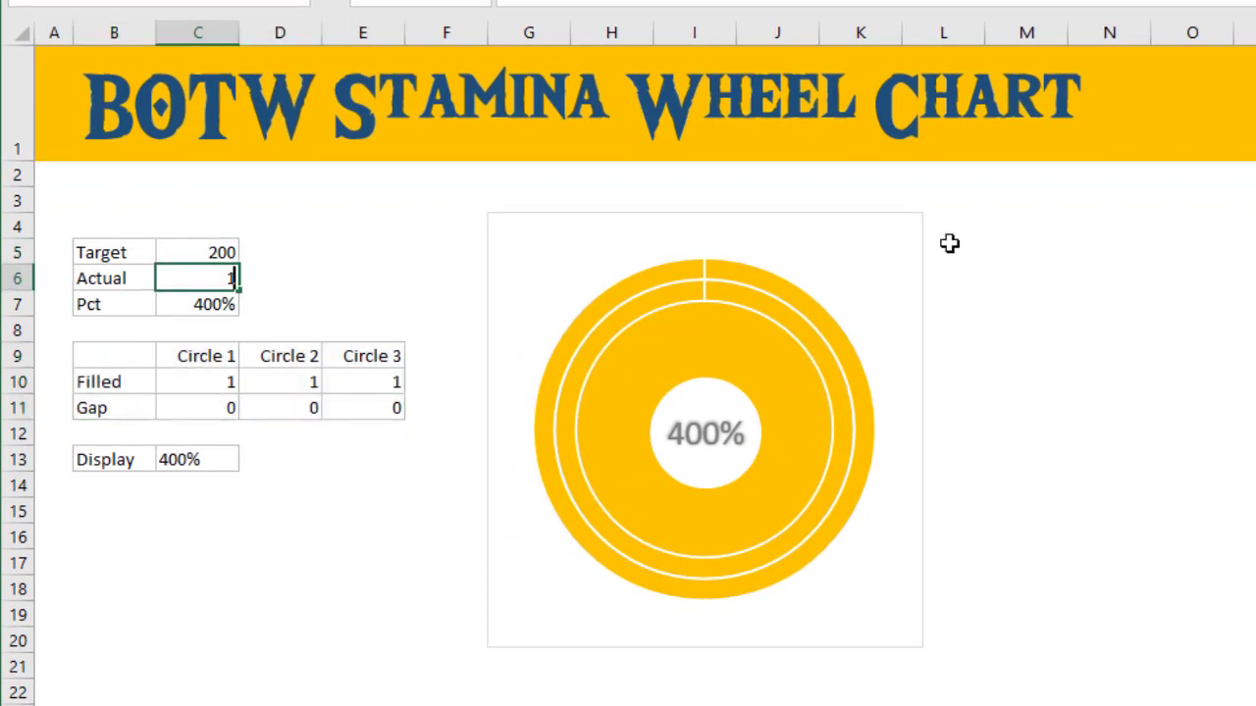
{"action": "key", "text": "ctrl+Return"}
{"action": "left_click", "coordinate": [334, 589]}
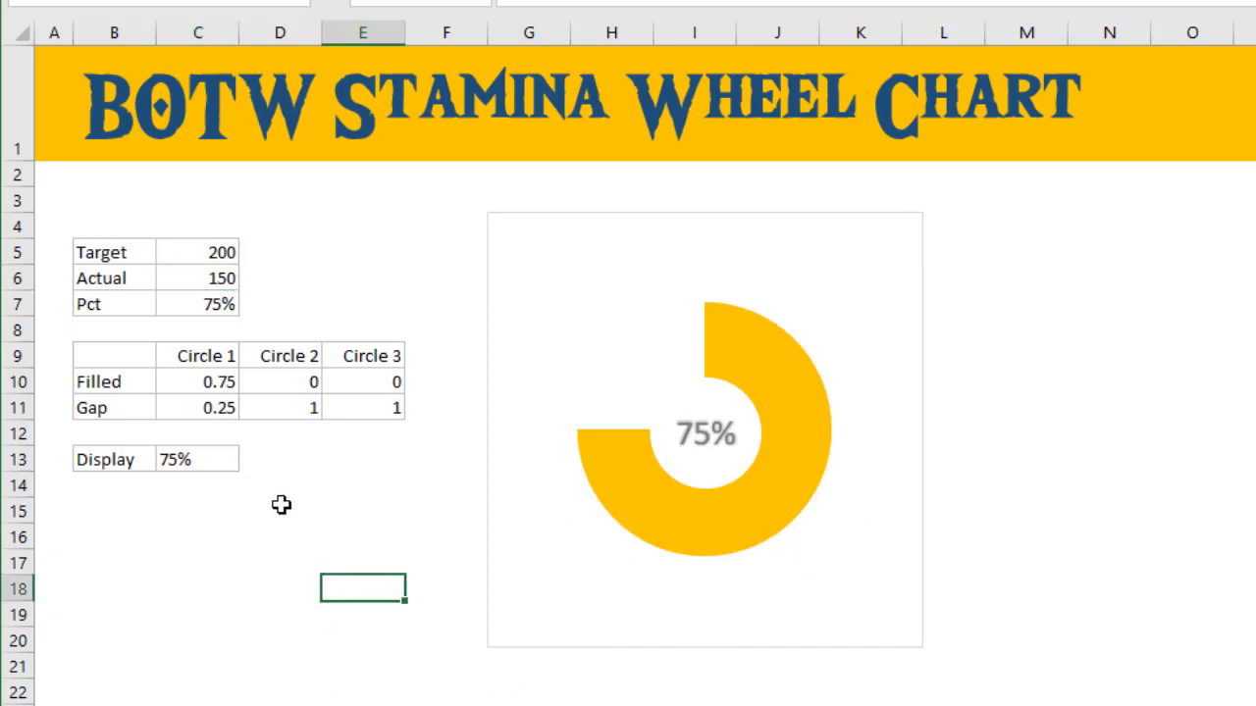
Step: Review the Circle 1–3 Filled and Gap values, including the Circle 1 Gap formula =1-C10
{"action": "left_click_drag", "start_coordinate": [222, 383], "coordinate": [294, 409]}
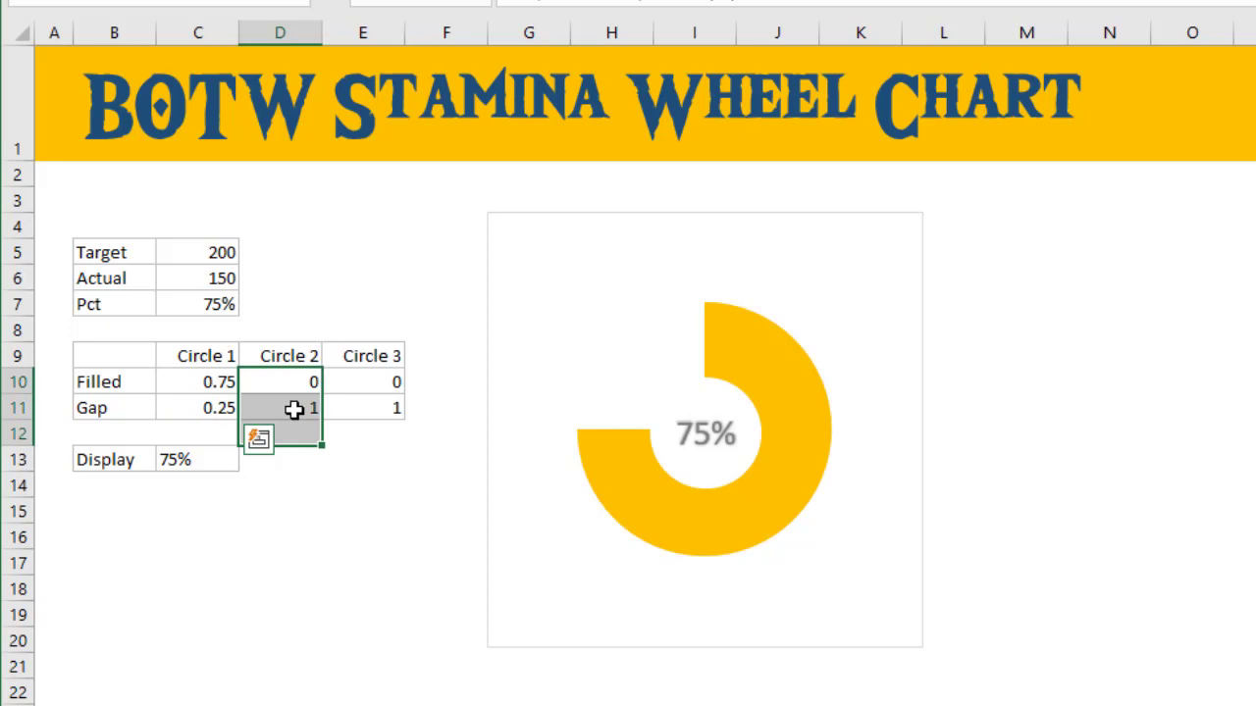
{"action": "left_click_drag", "start_coordinate": [394, 384], "coordinate": [364, 438]}
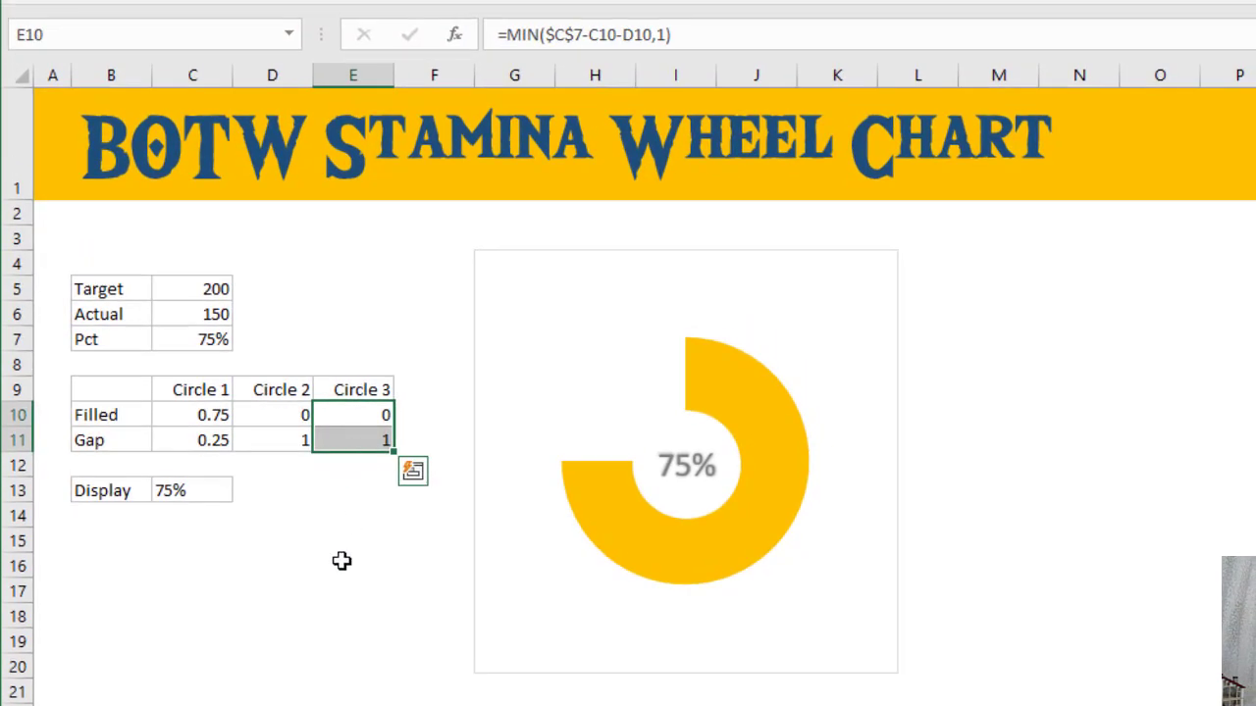
{"action": "left_click", "coordinate": [204, 416]}
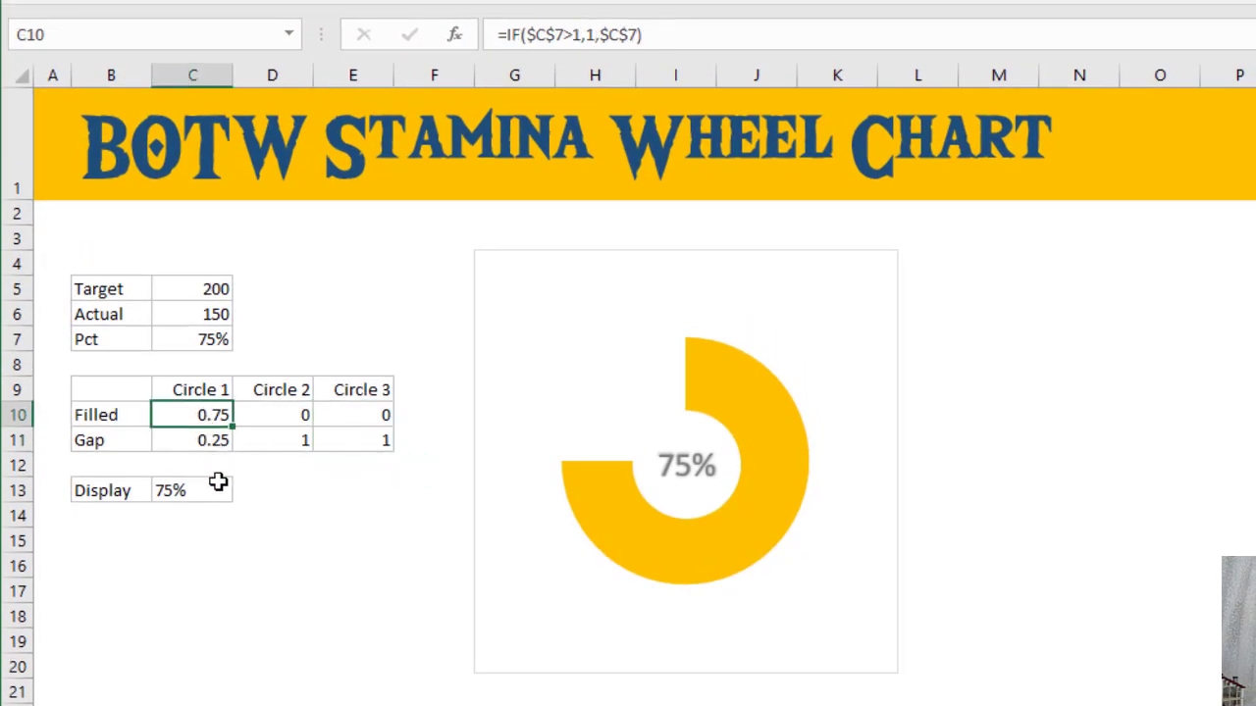
{"action": "left_click", "coordinate": [194, 441]}
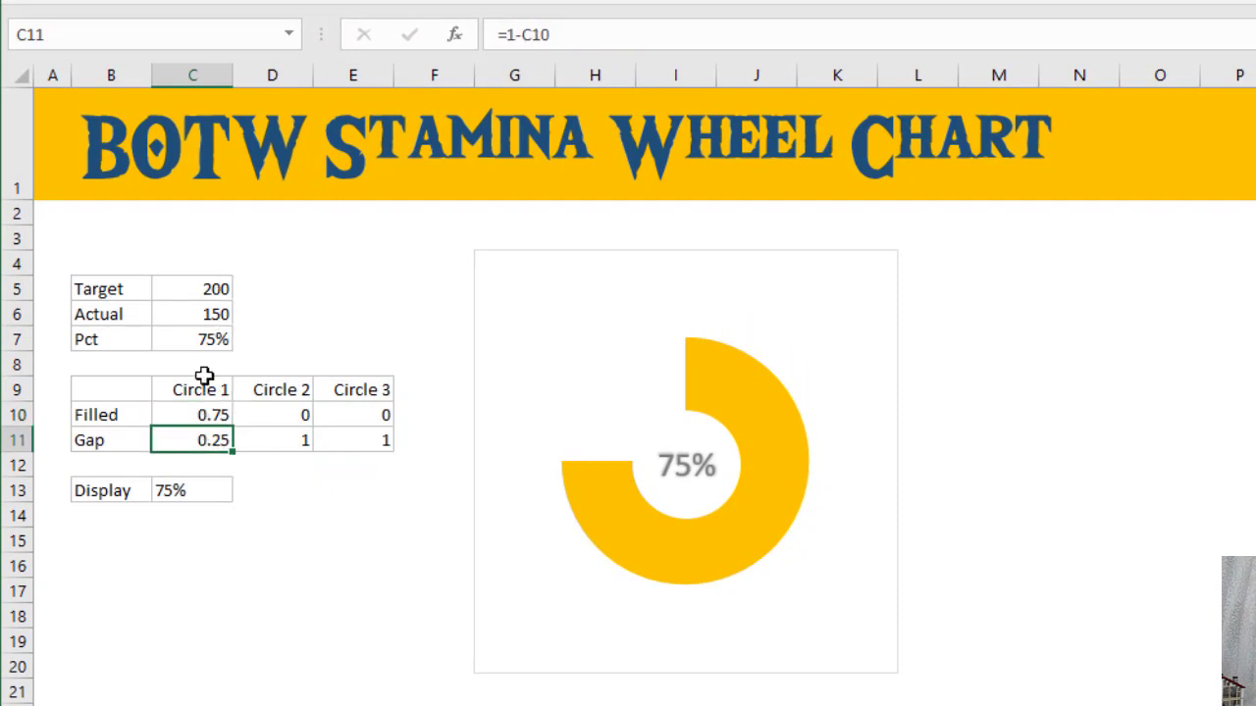
{"action": "left_click", "coordinate": [216, 416]}
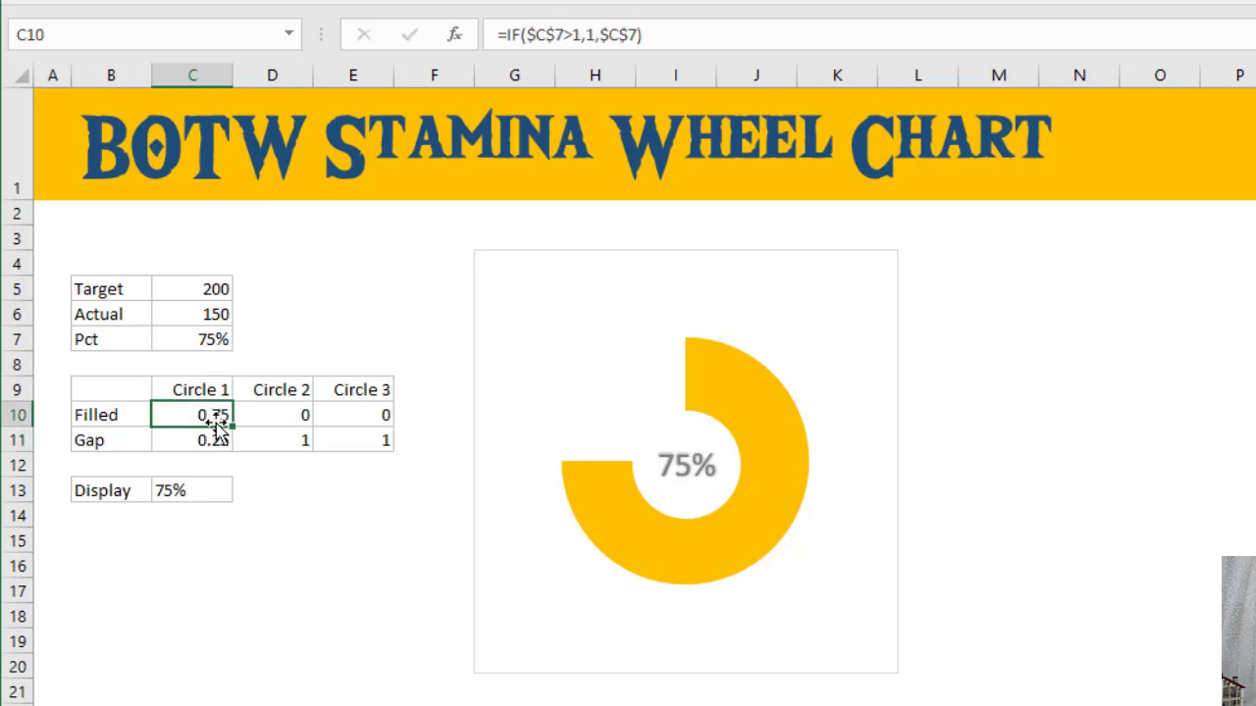
Step: Set Actual to 250 and show the C10 formula =IF($C$7>1,1,$C$7)
{"action": "left_click", "coordinate": [208, 315]}
{"action": "type", "text": "25"}
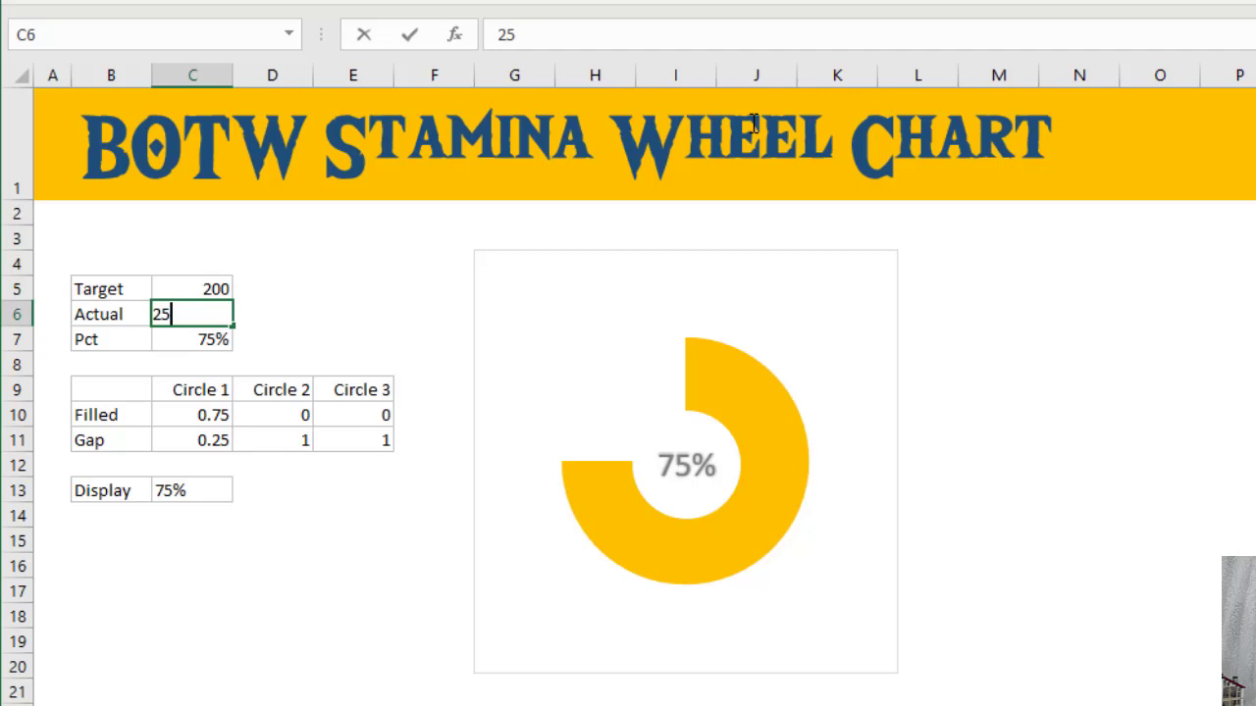
{"action": "type", "text": "0"}
{"action": "key", "text": "ctrl+Return"}
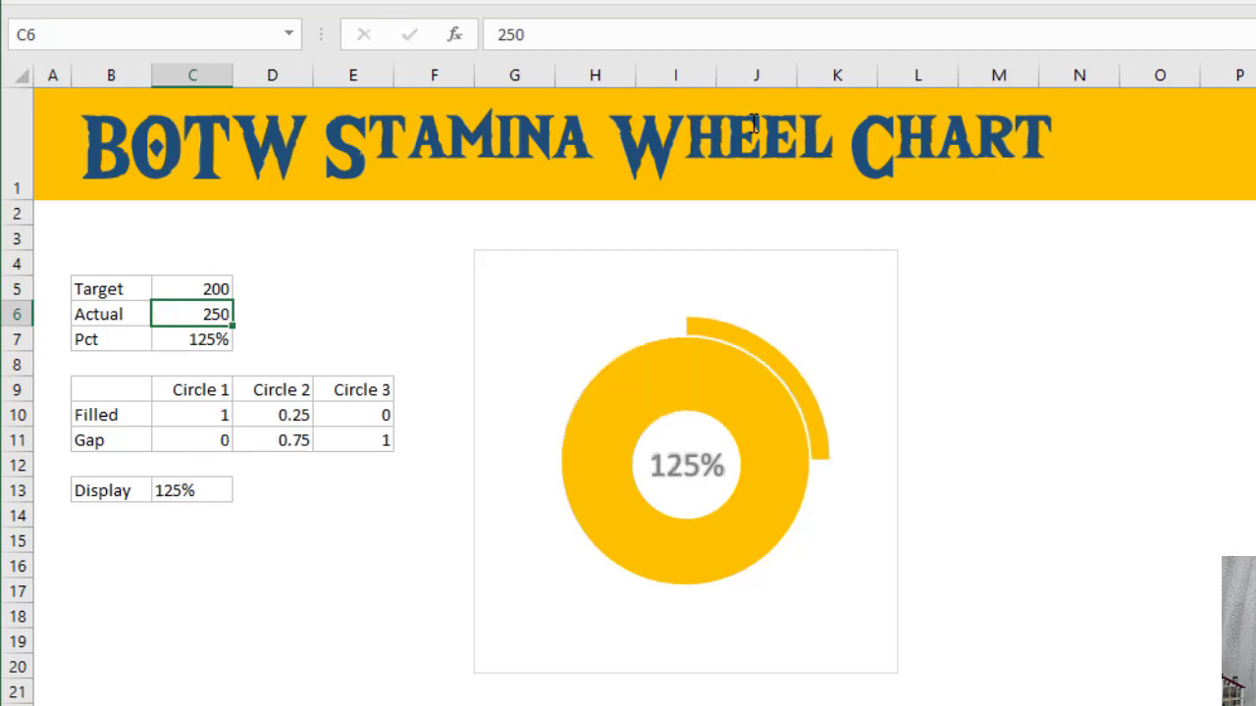
{"action": "left_click", "coordinate": [175, 415]}
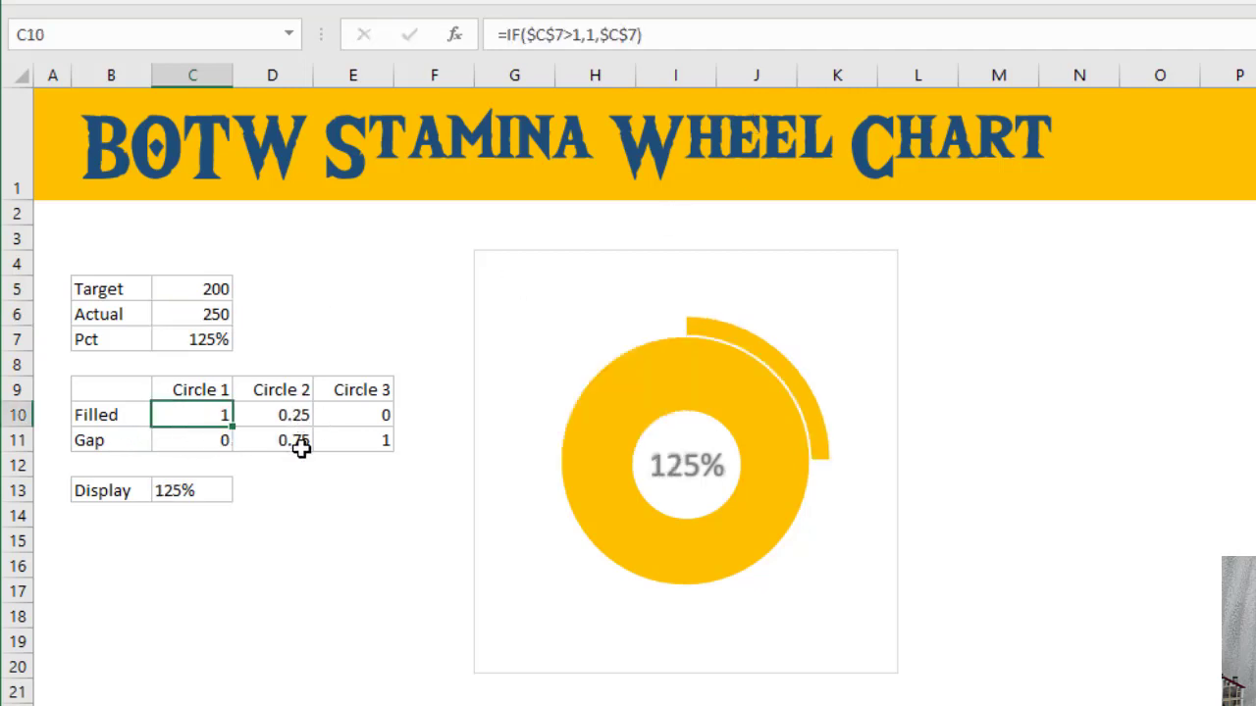
{"action": "key", "text": "F2"}
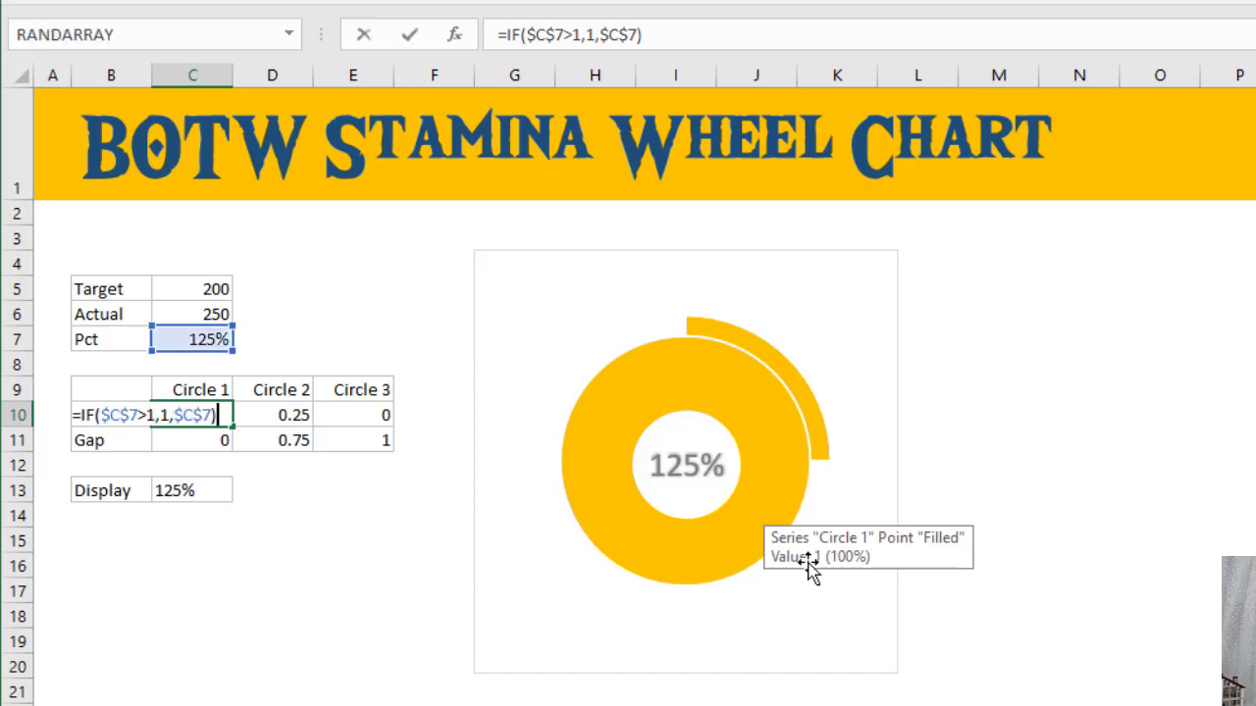
{"action": "key", "text": "Escape"}
{"action": "key", "text": "F2"}
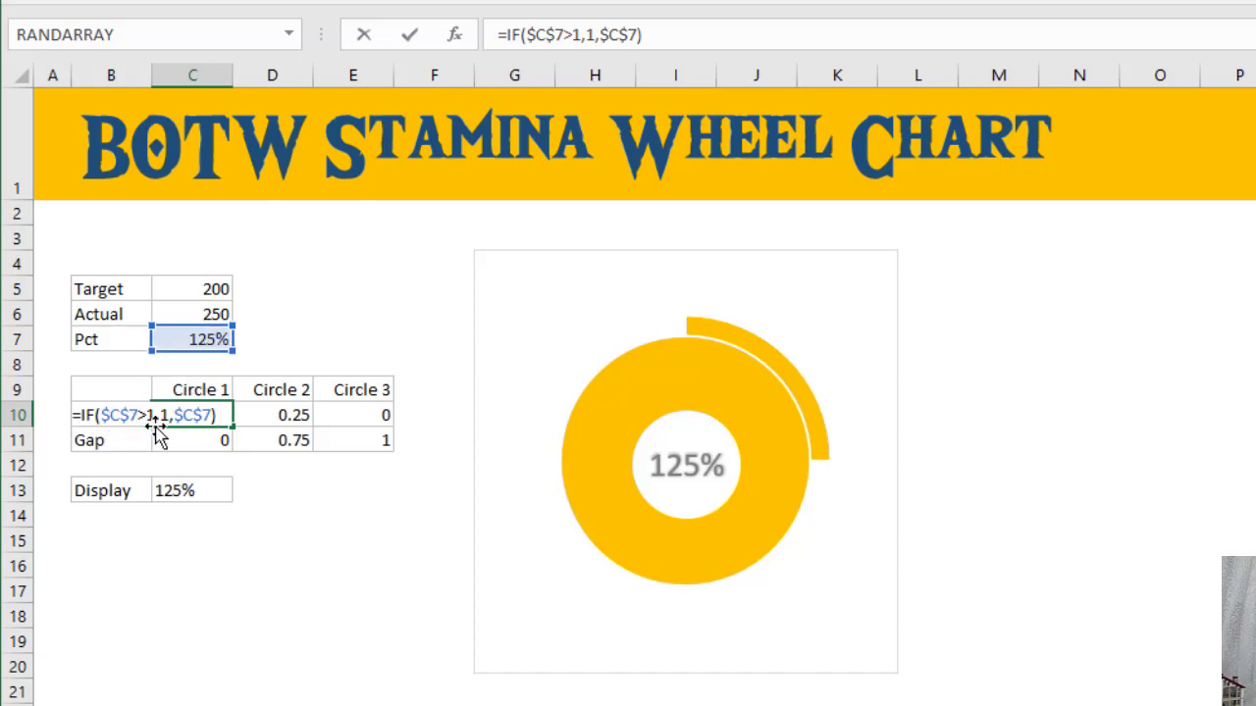
{"action": "key", "text": "ctrl+Return"}
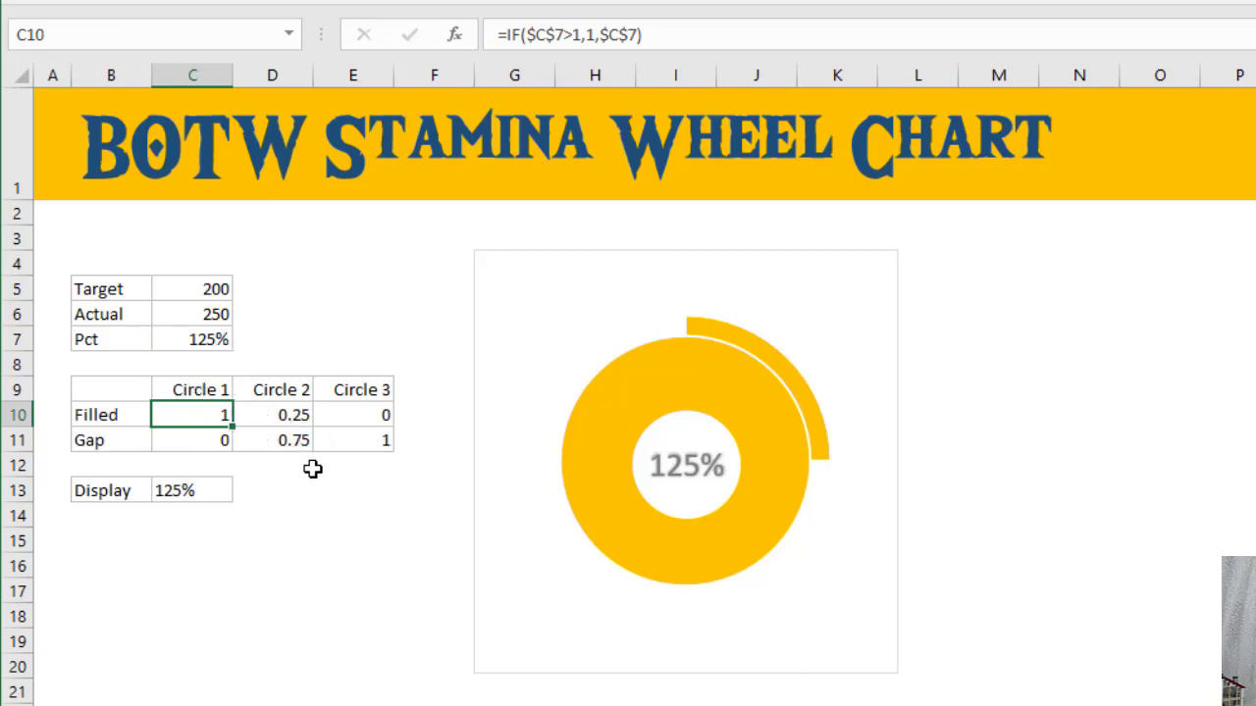
Step: Insert a doughnut chart of B9:E11 and place it to the right of the stamina wheel
{"action": "left_click_drag", "start_coordinate": [131, 390], "coordinate": [434, 415]}
{"action": "left_click_drag", "start_coordinate": [358, 450], "coordinate": [358, 447]}
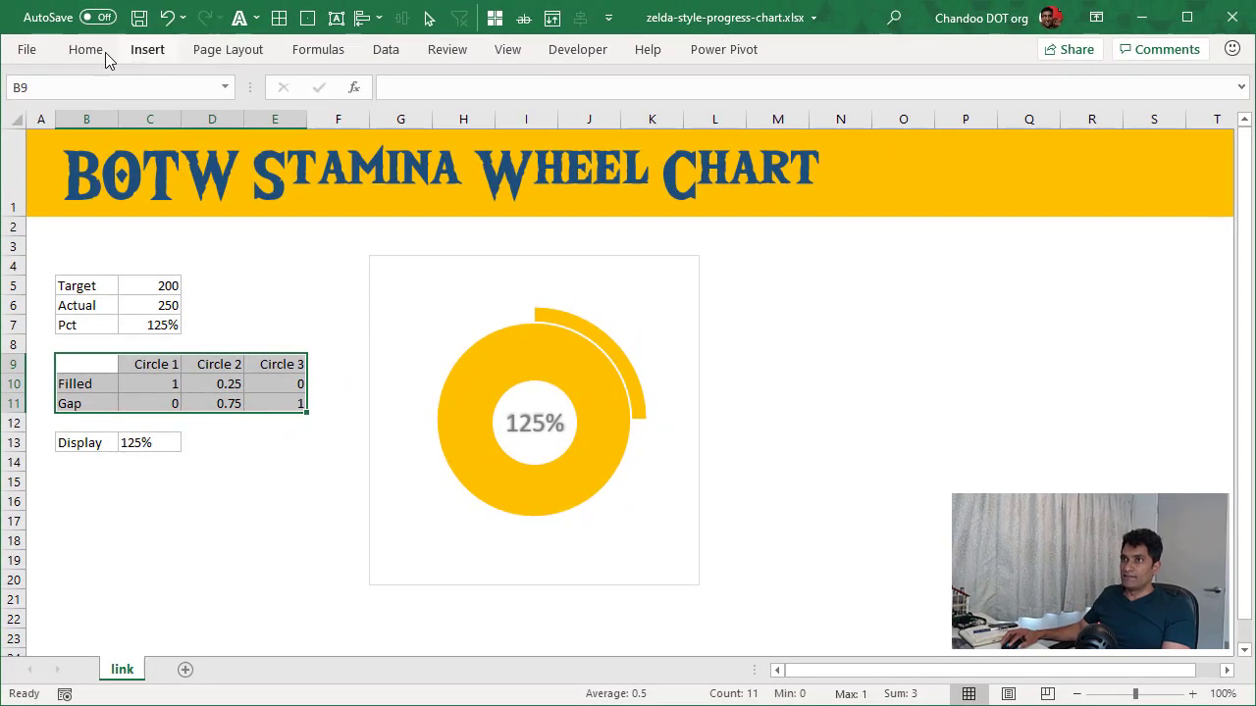
{"action": "left_click", "coordinate": [102, 51]}
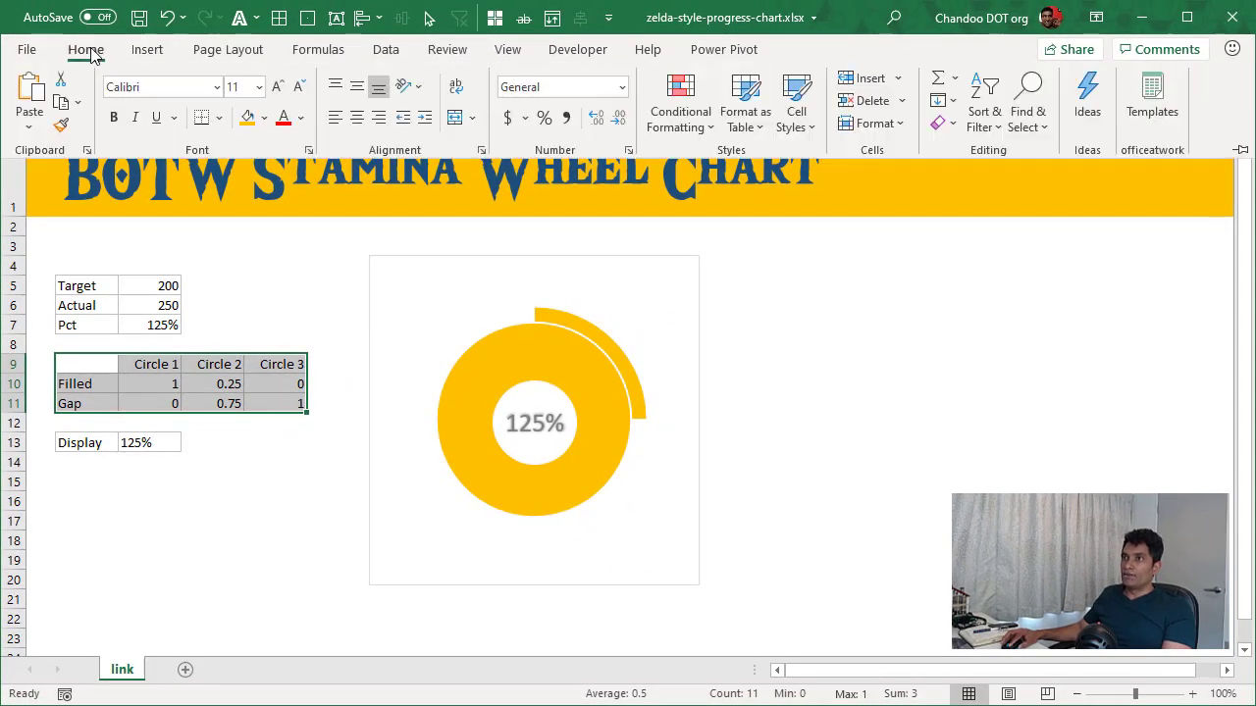
{"action": "left_click", "coordinate": [147, 49]}
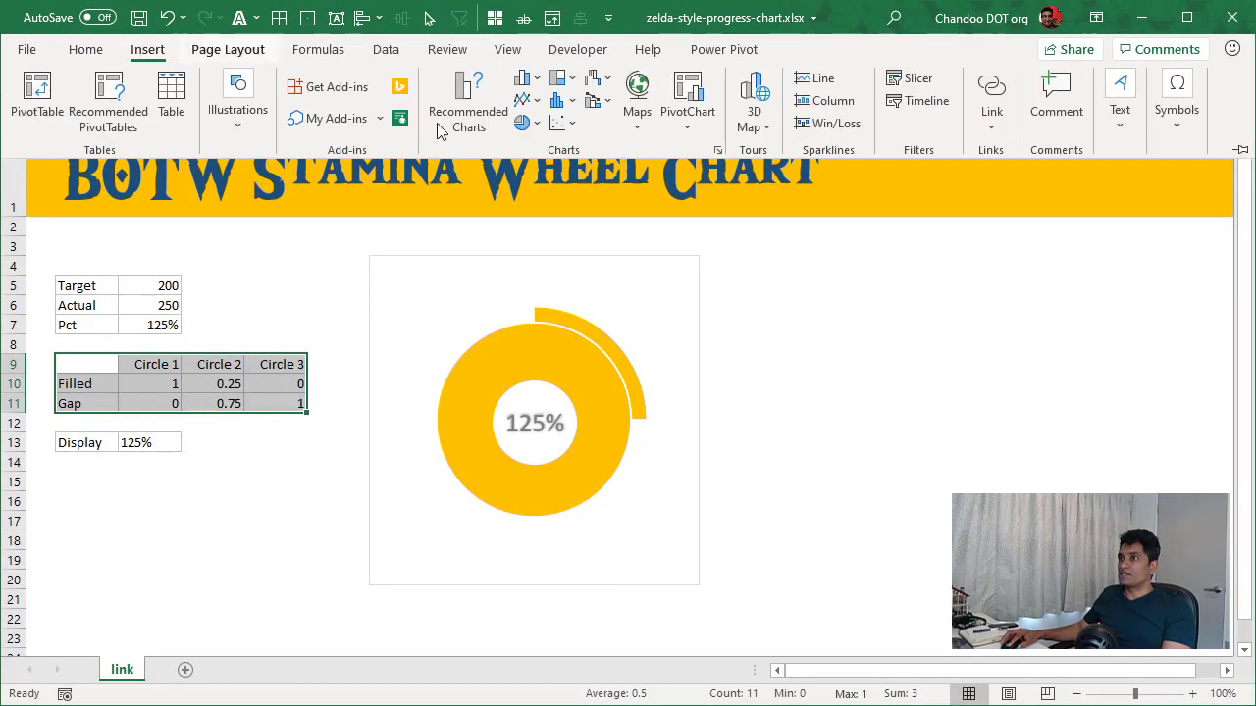
{"action": "left_click", "coordinate": [528, 124]}
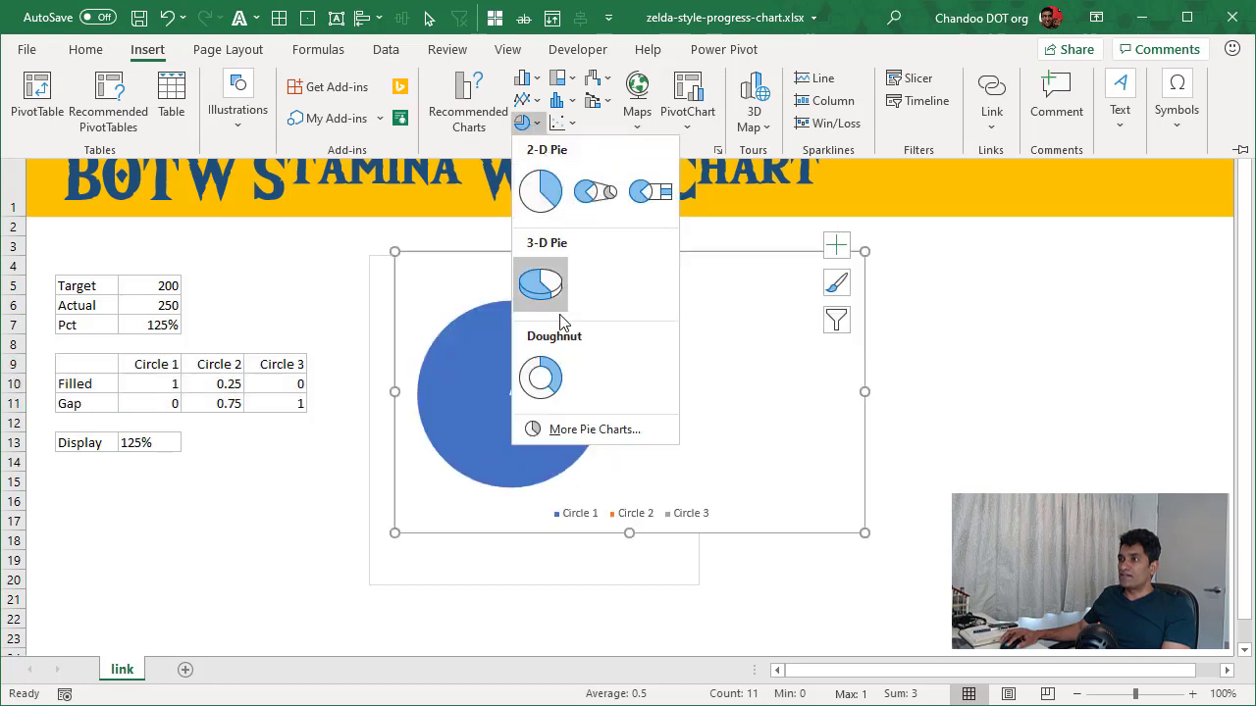
{"action": "left_click", "coordinate": [540, 376]}
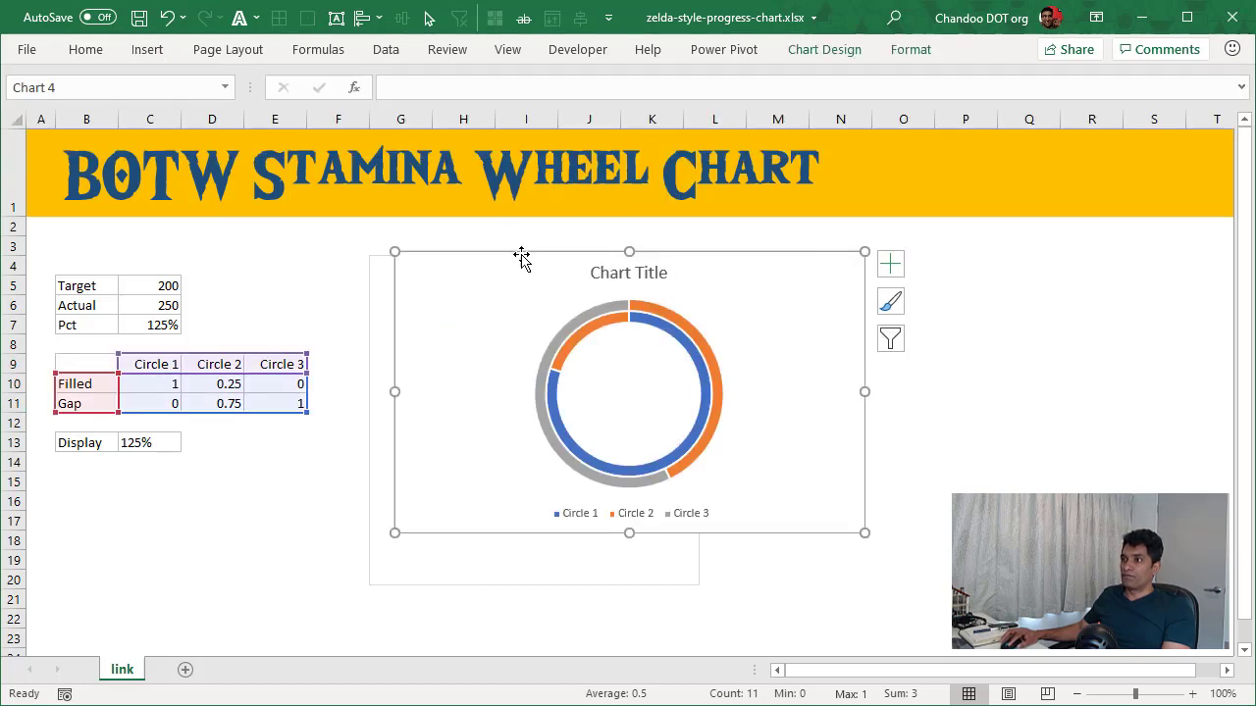
{"action": "left_click_drag", "start_coordinate": [519, 255], "coordinate": [846, 351]}
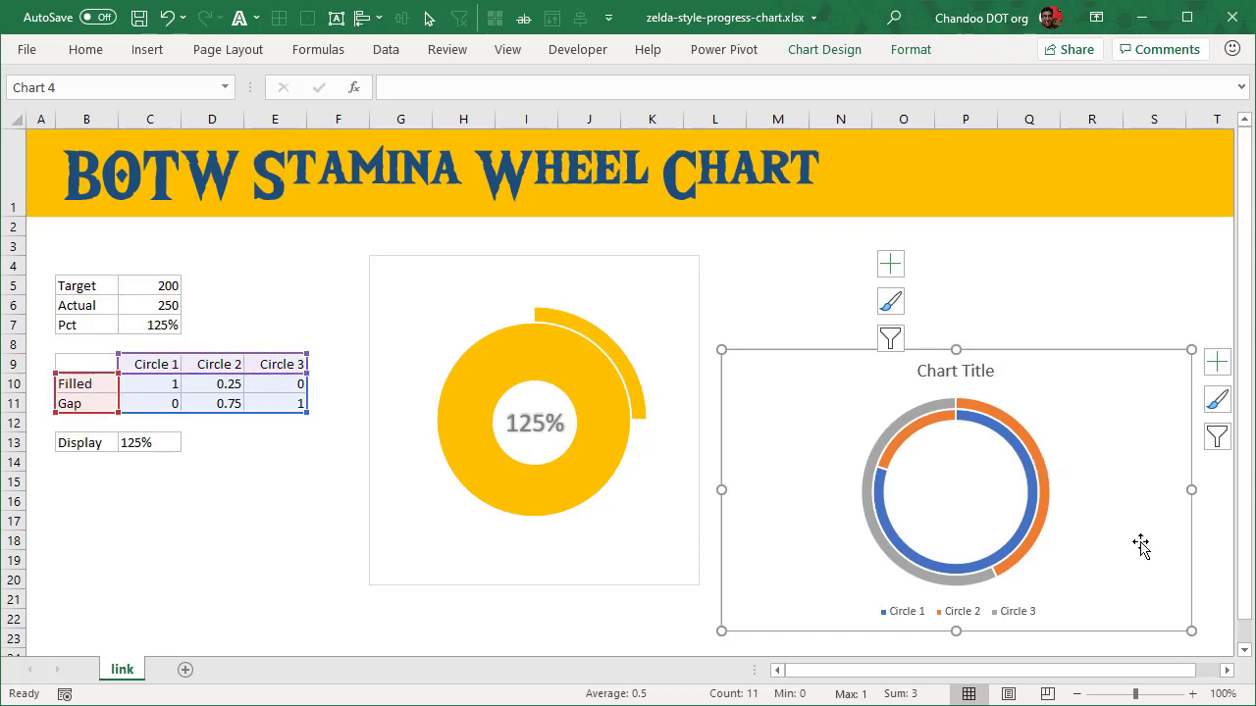
Step: Switch rows and columns so each Circle series forms one Filled/Gap ring, and select Circle 1
{"action": "left_click", "coordinate": [824, 51]}
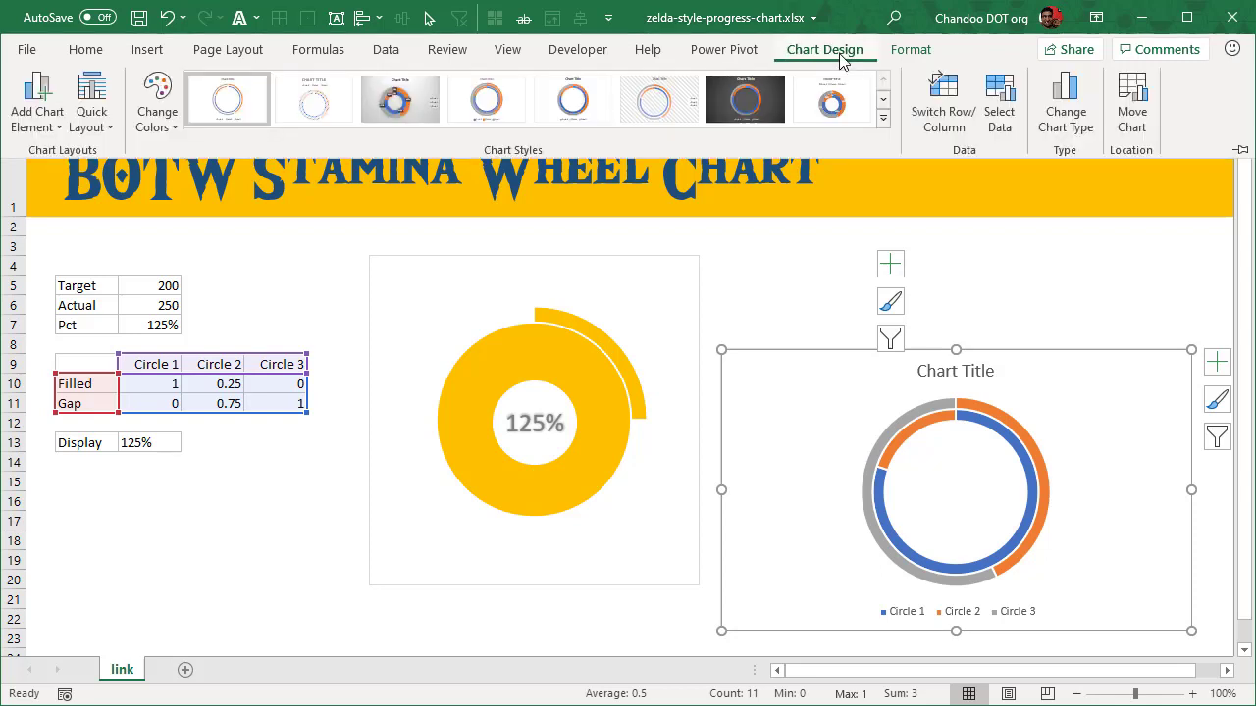
{"action": "left_click", "coordinate": [950, 106]}
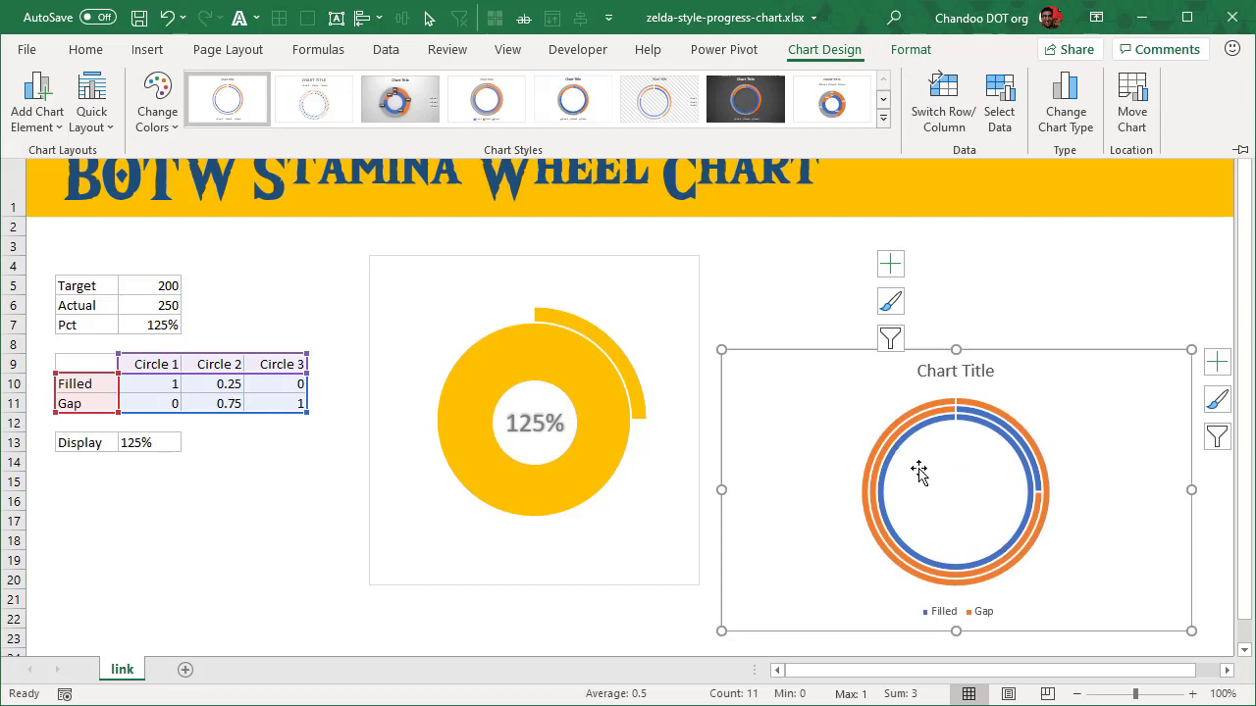
{"action": "left_click", "coordinate": [1226, 675]}
{"action": "scroll", "coordinate": [817, 529], "scroll_direction": "right", "scroll_amount": 3}
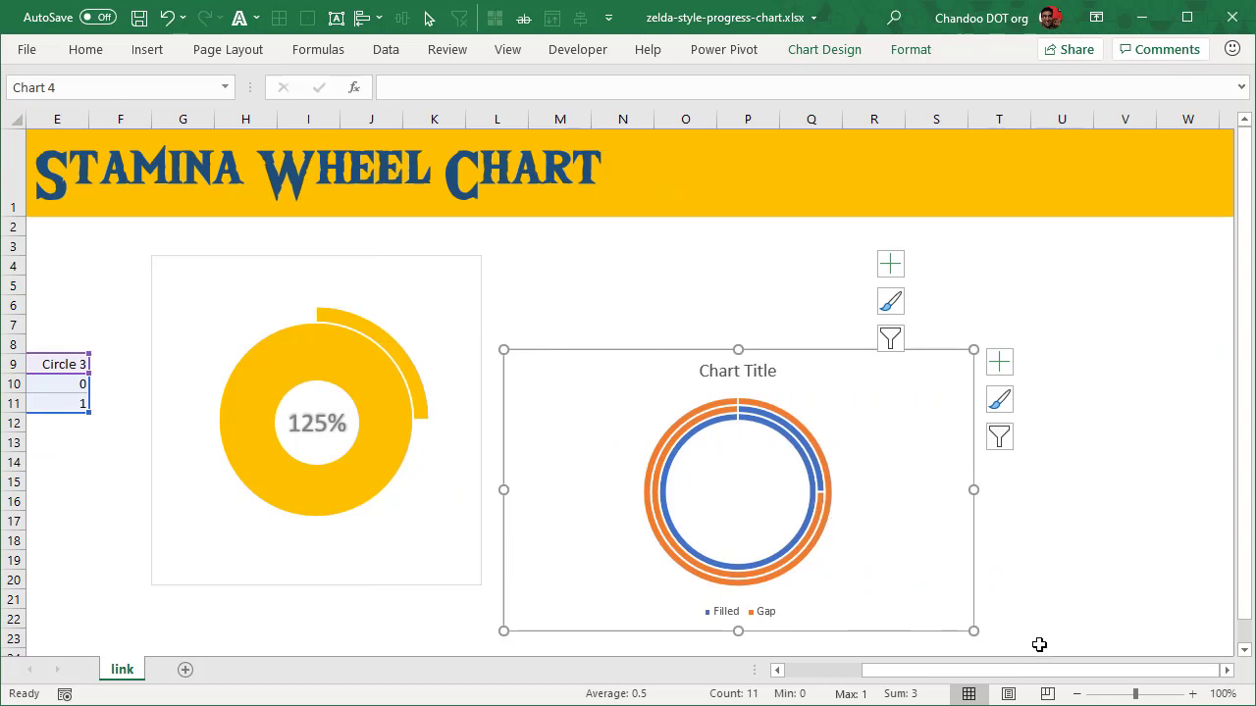
{"action": "left_click", "coordinate": [793, 448]}
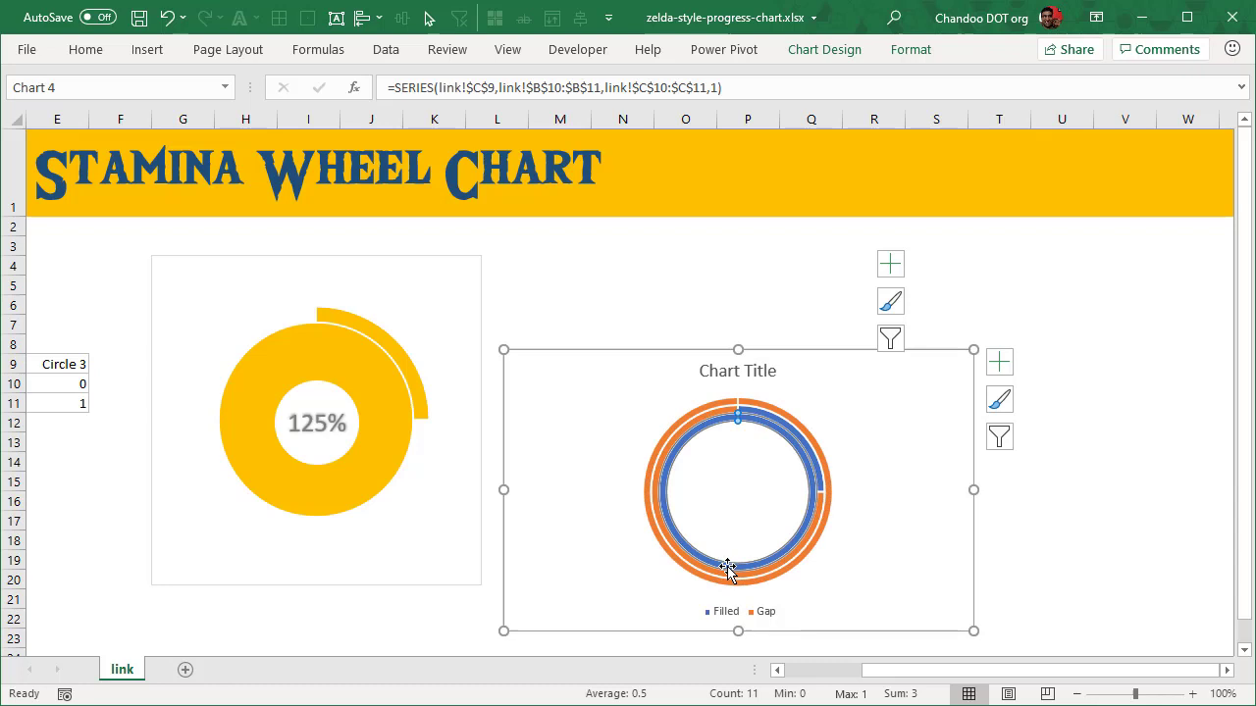
Step: Change the Circle 1 series chart type to Pie in the combo settings
{"action": "right_click", "coordinate": [772, 429]}
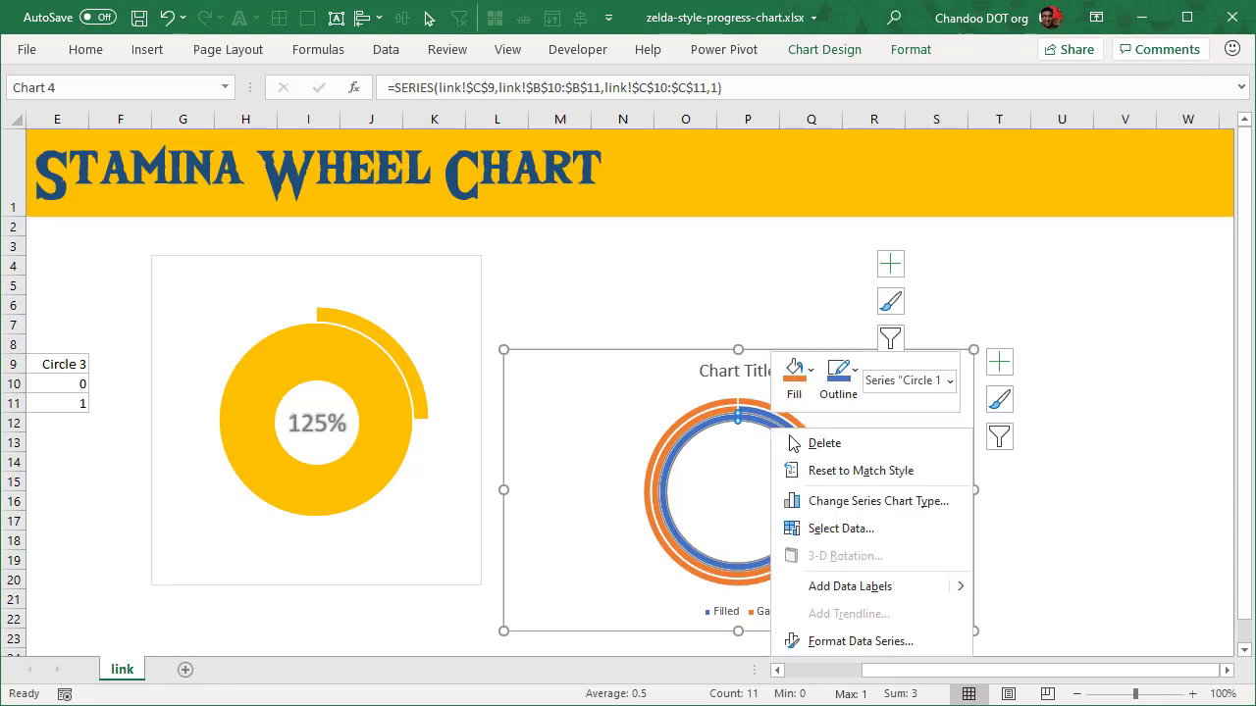
{"action": "left_click", "coordinate": [837, 504]}
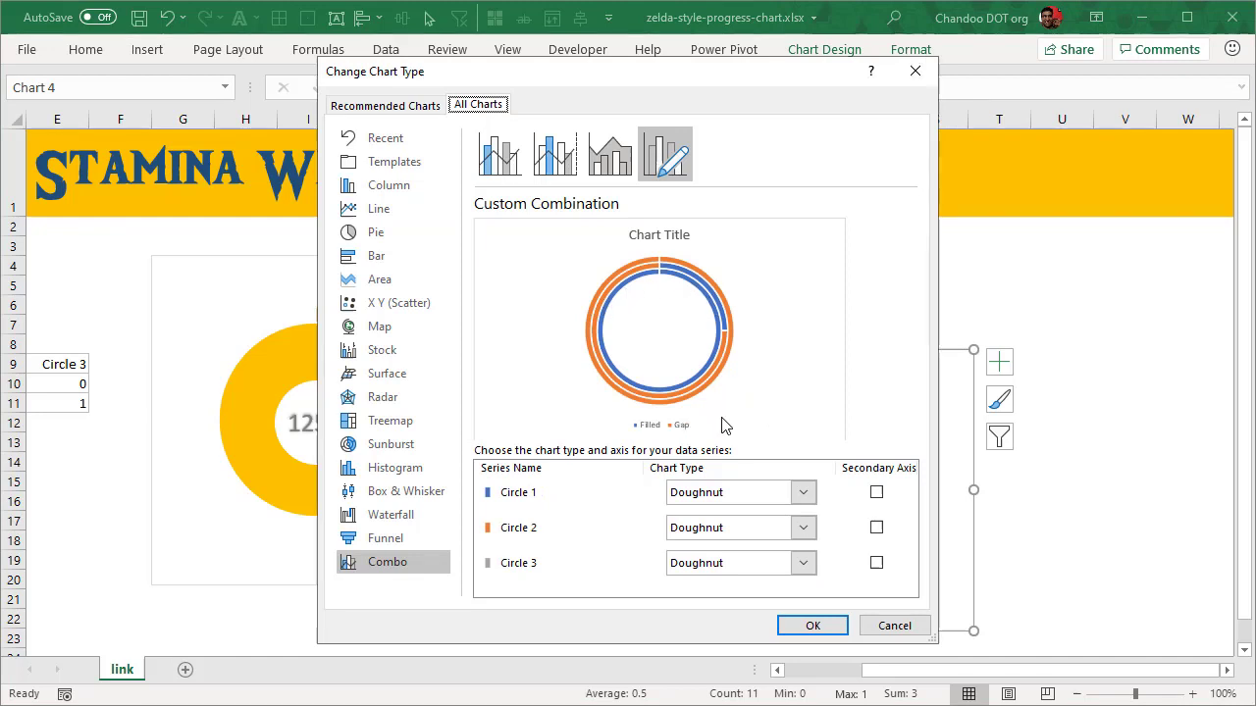
{"action": "left_click", "coordinate": [743, 501]}
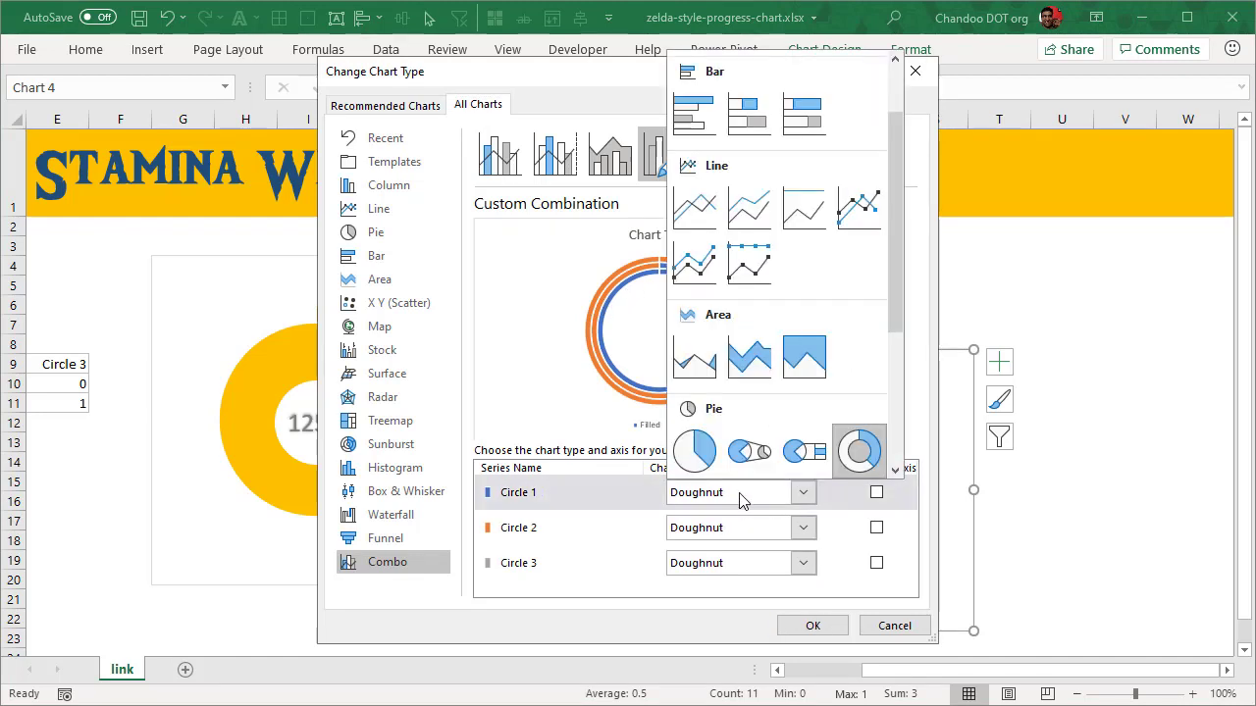
{"action": "left_click", "coordinate": [698, 463]}
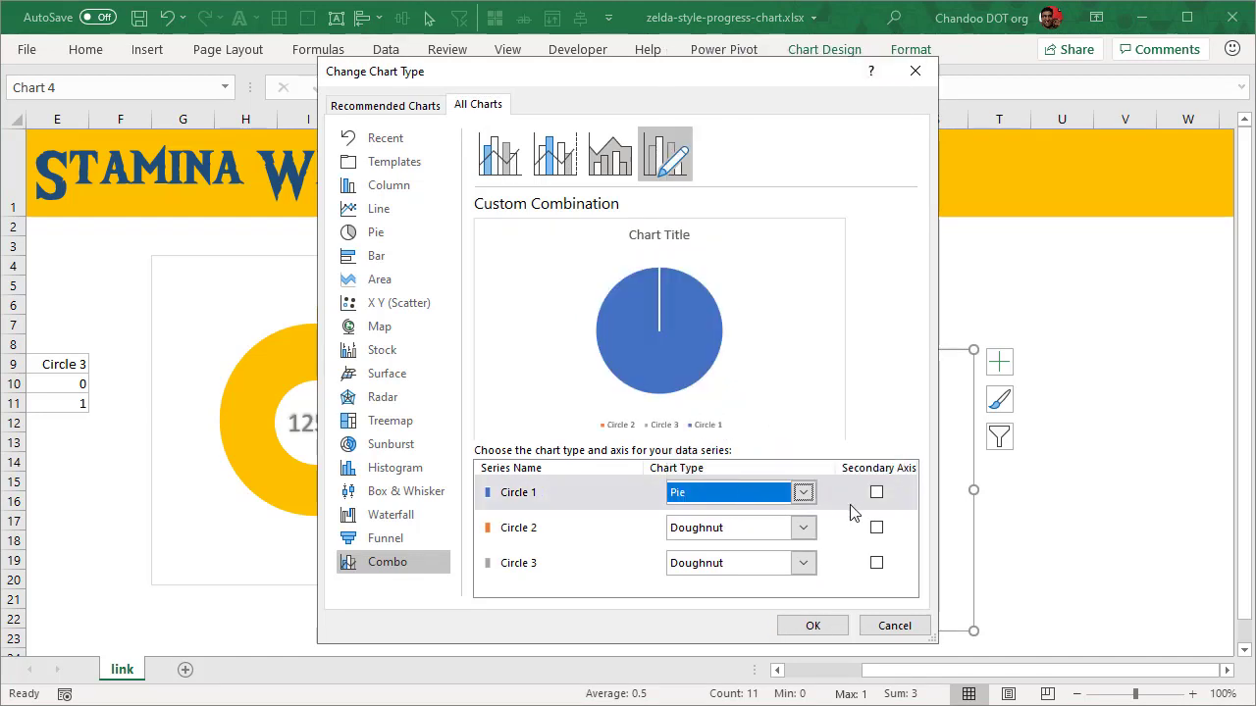
{"action": "left_click", "coordinate": [826, 633]}
{"action": "left_click", "coordinate": [1128, 531]}
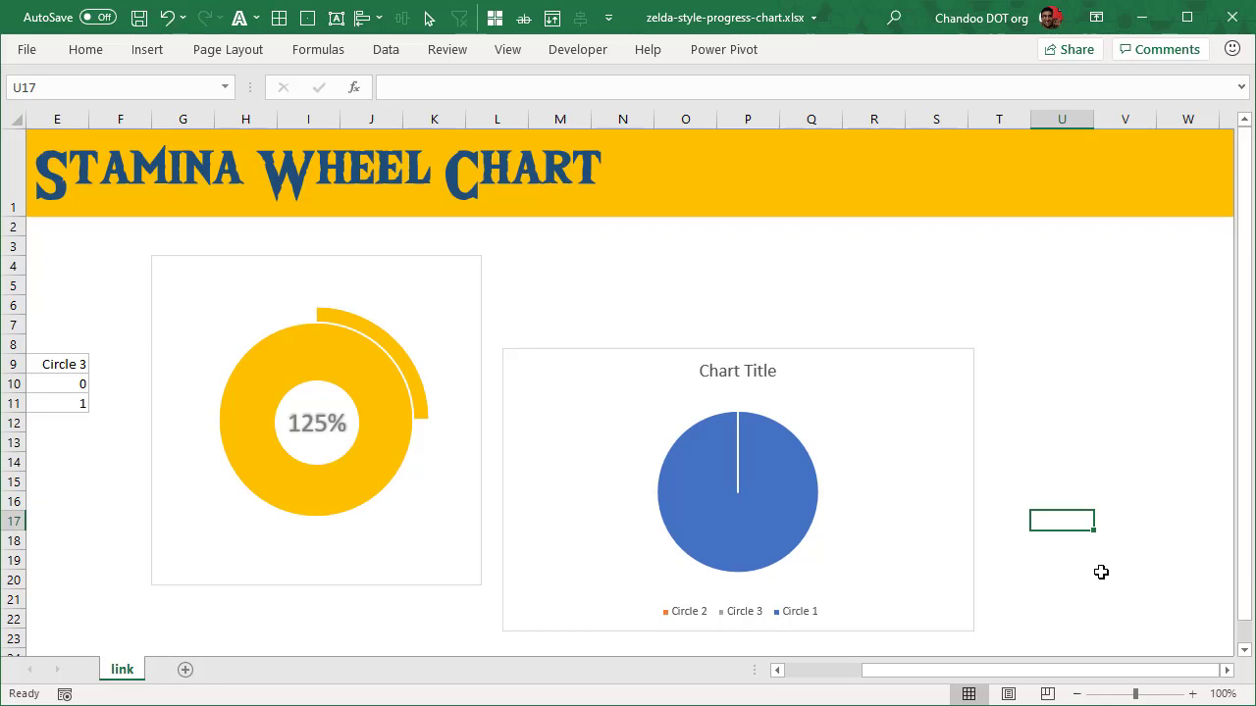
Step: Move Circle 2 and Circle 3 to the secondary axis so they ring the blue pie
{"action": "right_click", "coordinate": [794, 455]}
{"action": "left_click", "coordinate": [889, 530]}
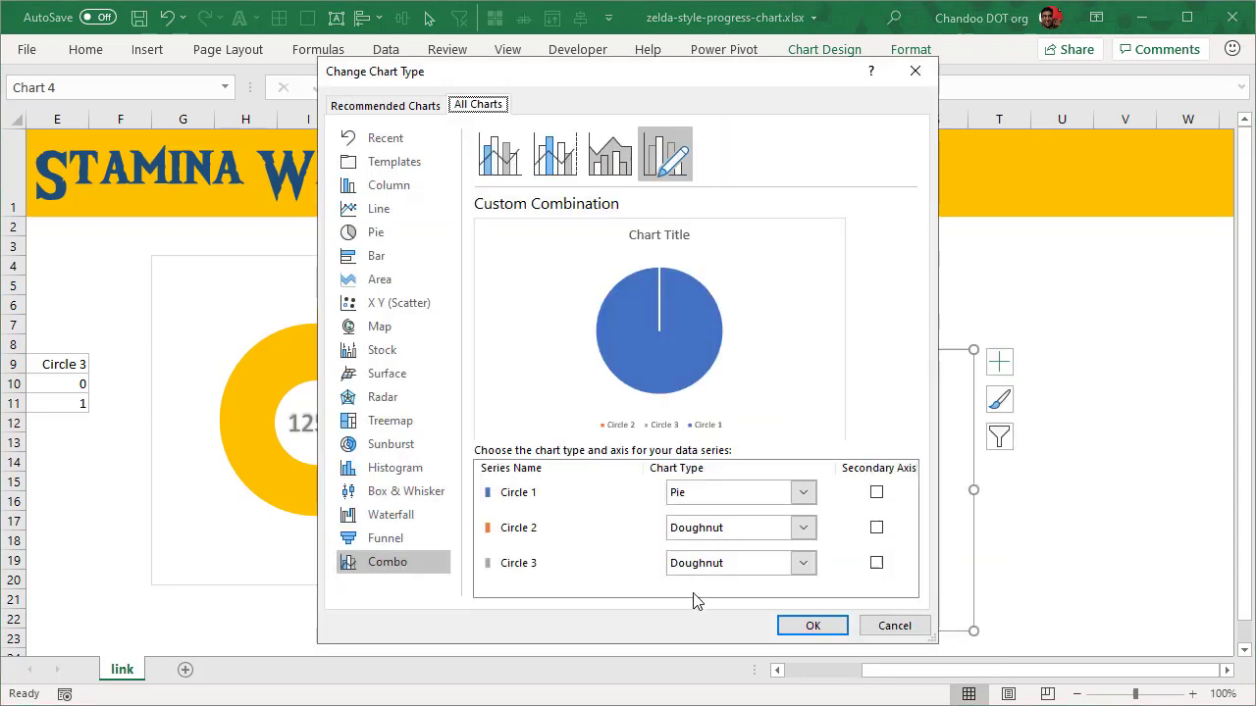
{"action": "left_click", "coordinate": [876, 526]}
{"action": "left_click", "coordinate": [876, 563]}
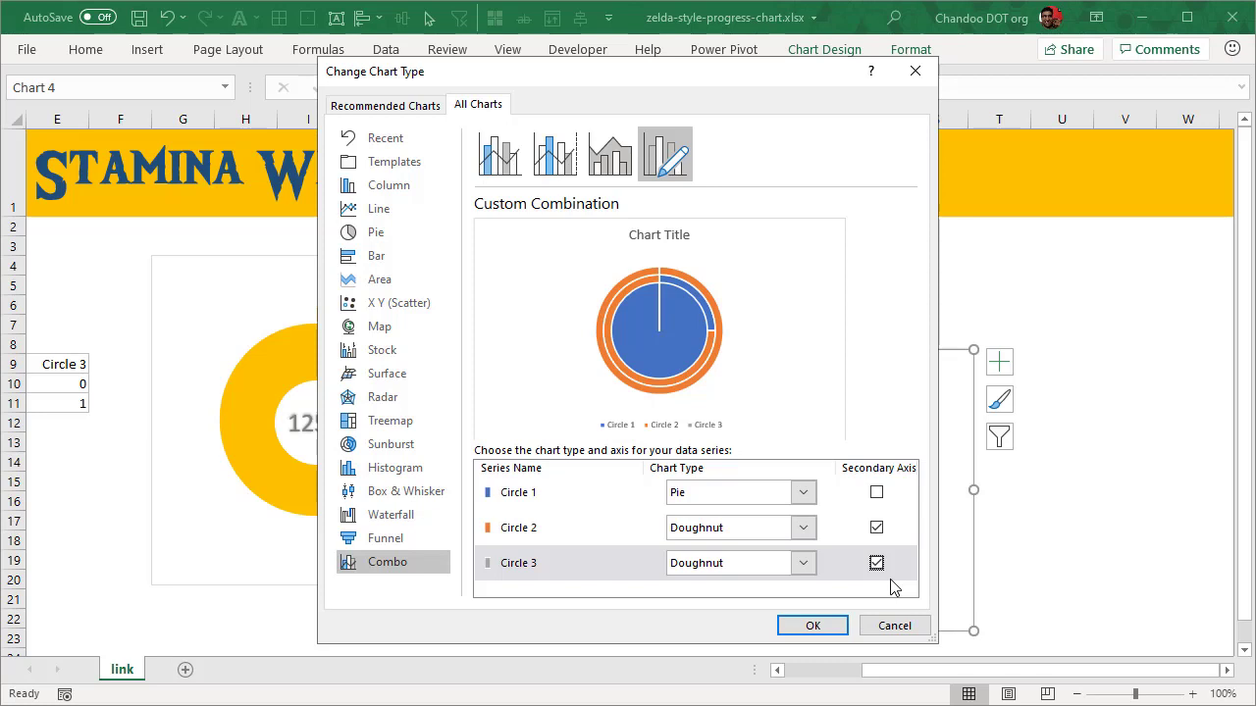
{"action": "left_click", "coordinate": [809, 628]}
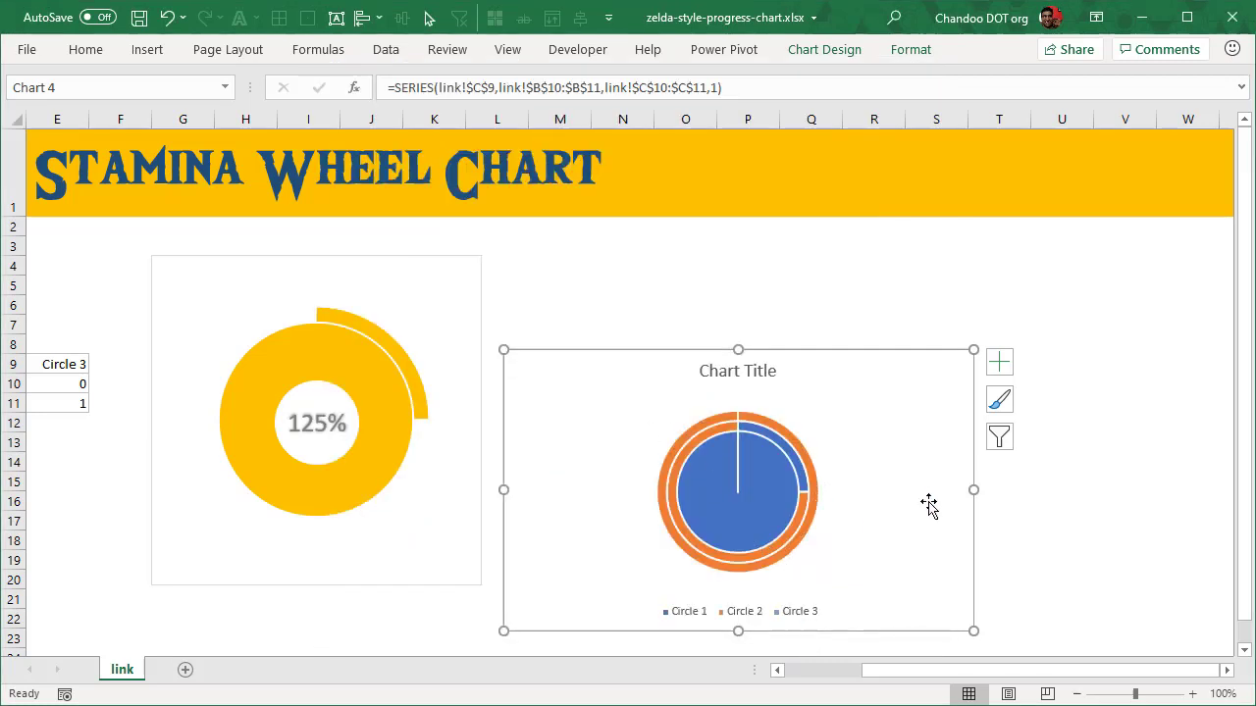
{"action": "left_click", "coordinate": [1032, 484]}
{"action": "left_click", "coordinate": [765, 483]}
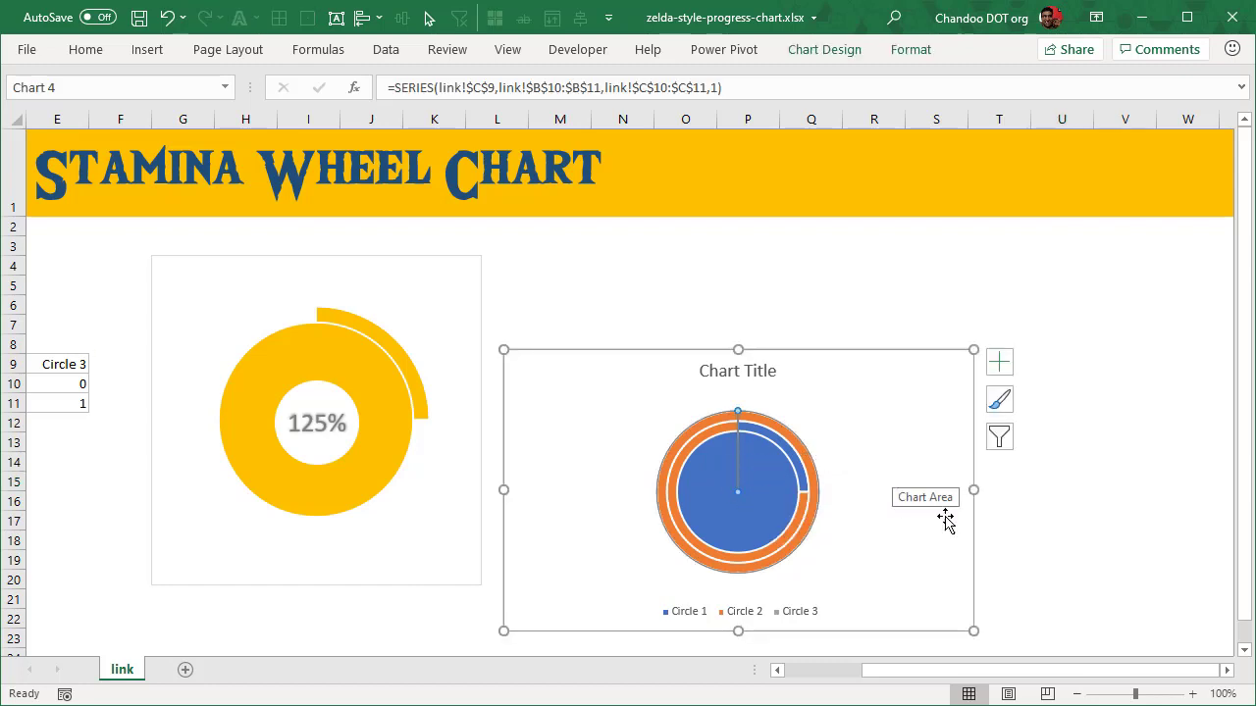
{"action": "left_click", "coordinate": [1061, 520]}
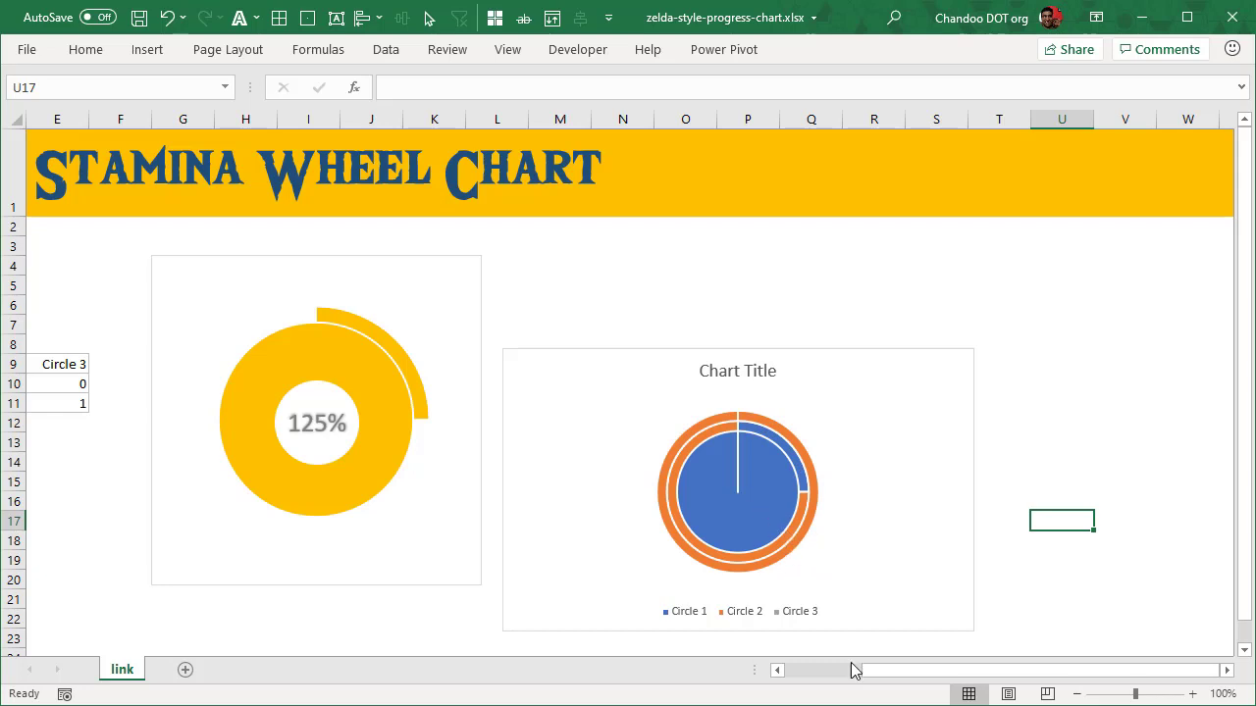
Step: Scroll left and move the new chart up level with the original wheel
{"action": "left_click", "coordinate": [881, 675]}
{"action": "left_click_drag", "start_coordinate": [881, 675], "coordinate": [854, 678]}
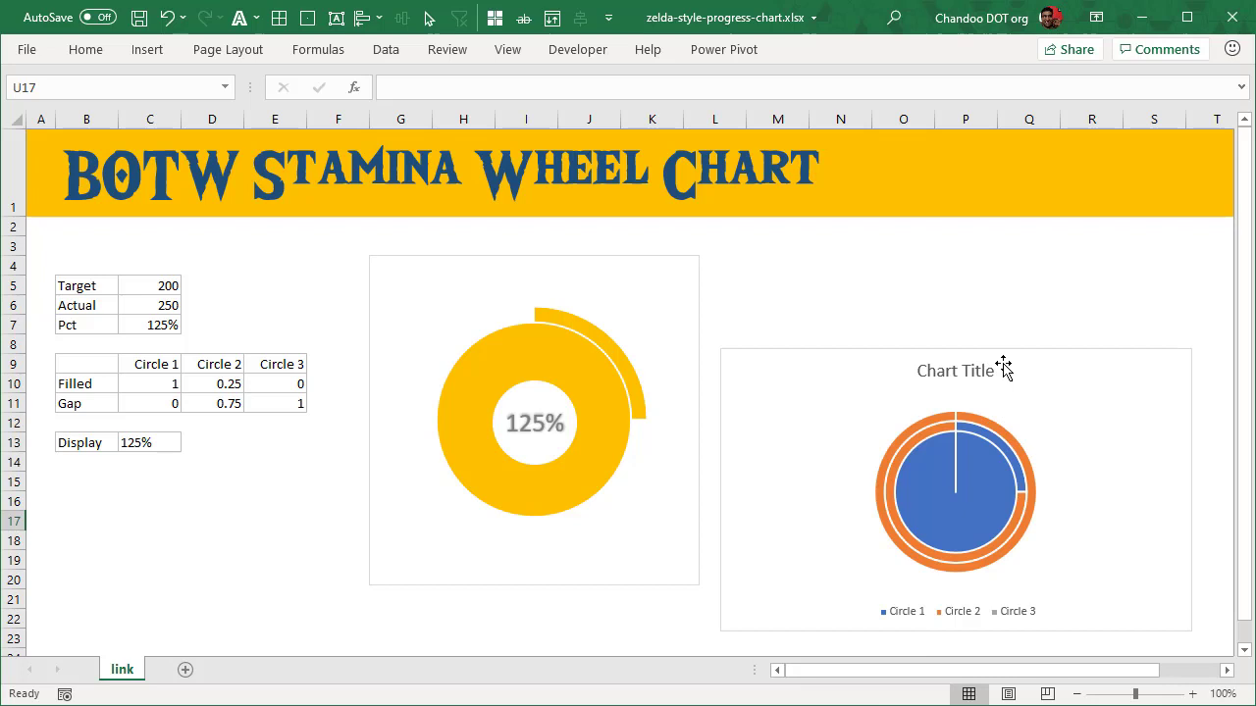
{"action": "left_click_drag", "start_coordinate": [1028, 355], "coordinate": [1026, 255]}
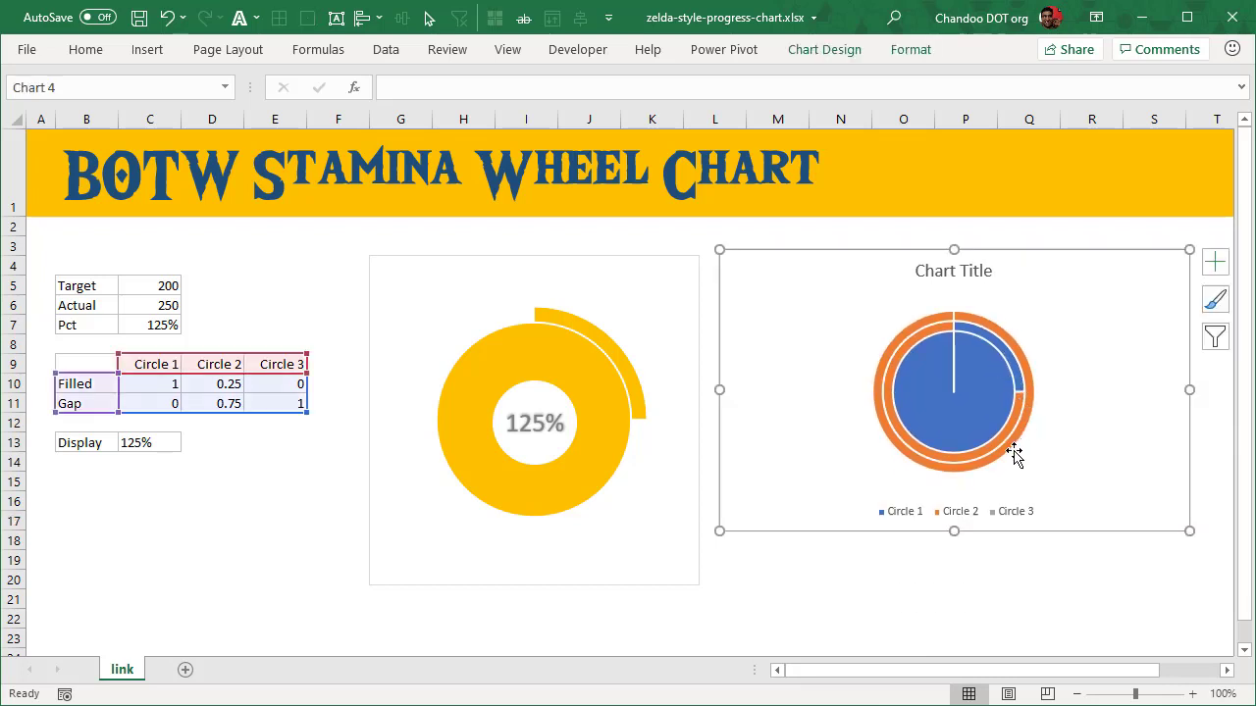
Step: Fill the Circle 1 pie with the gold theme colour
{"action": "left_click", "coordinate": [978, 381]}
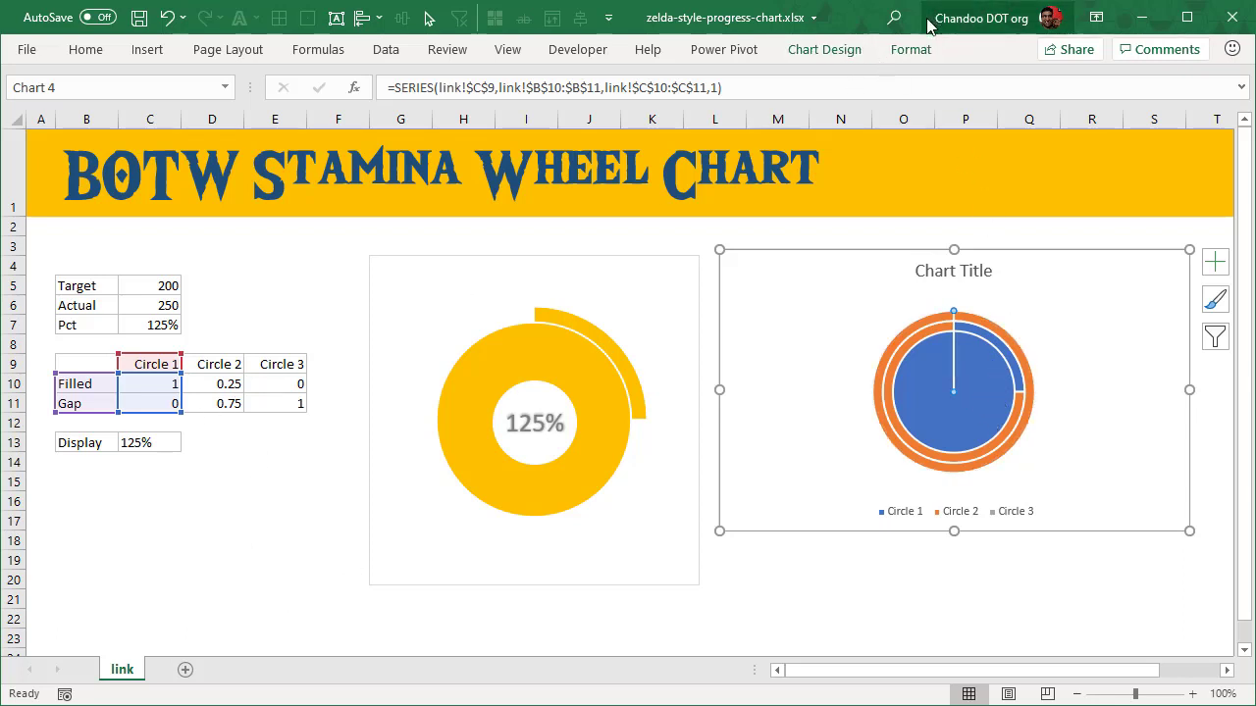
{"action": "left_click", "coordinate": [908, 49]}
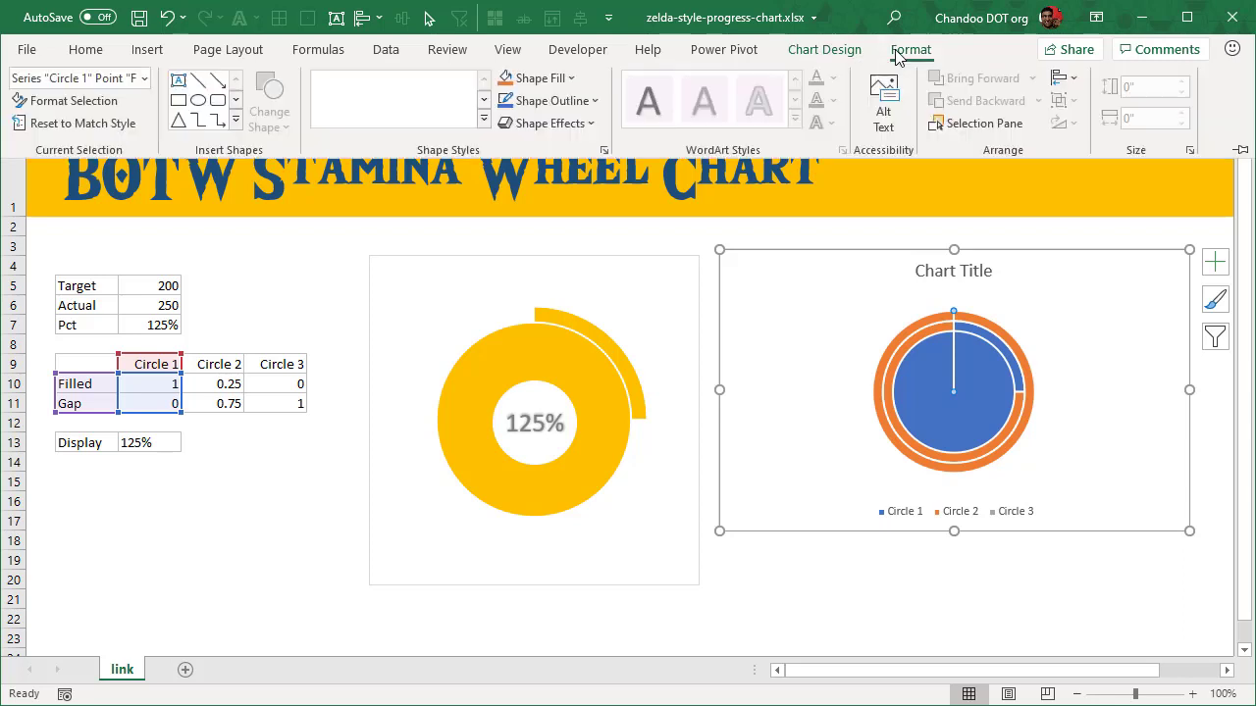
{"action": "left_click", "coordinate": [569, 79]}
{"action": "left_click", "coordinate": [620, 165]}
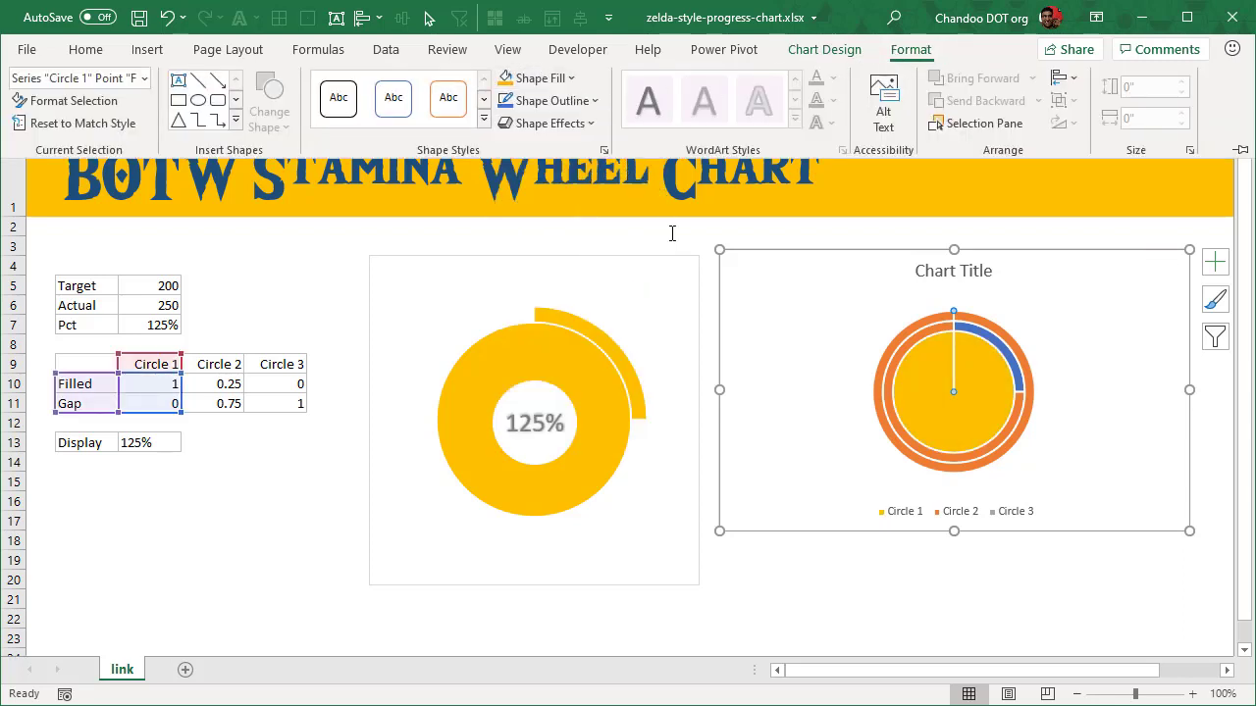
{"action": "key", "text": "ctrl+F1"}
Step: Colour the Circle 2 ring series yellow
{"action": "left_click", "coordinate": [989, 339]}
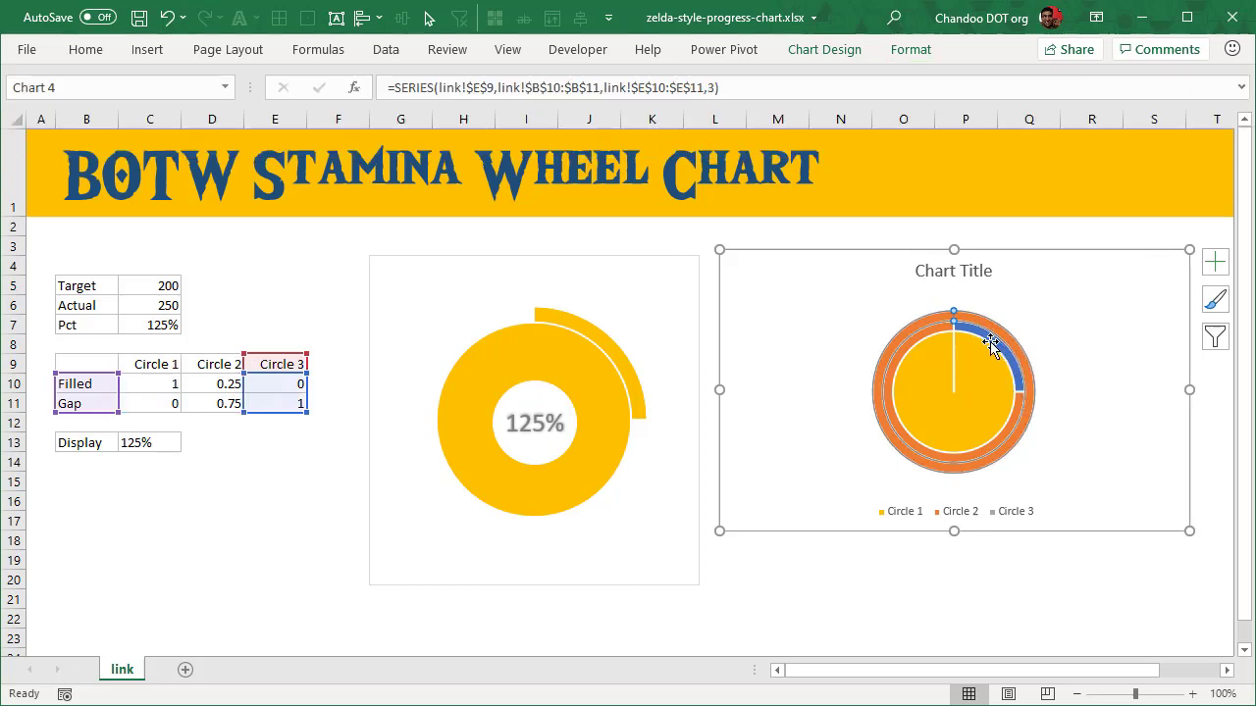
{"action": "left_click", "coordinate": [991, 341]}
{"action": "double_click", "coordinate": [896, 53]}
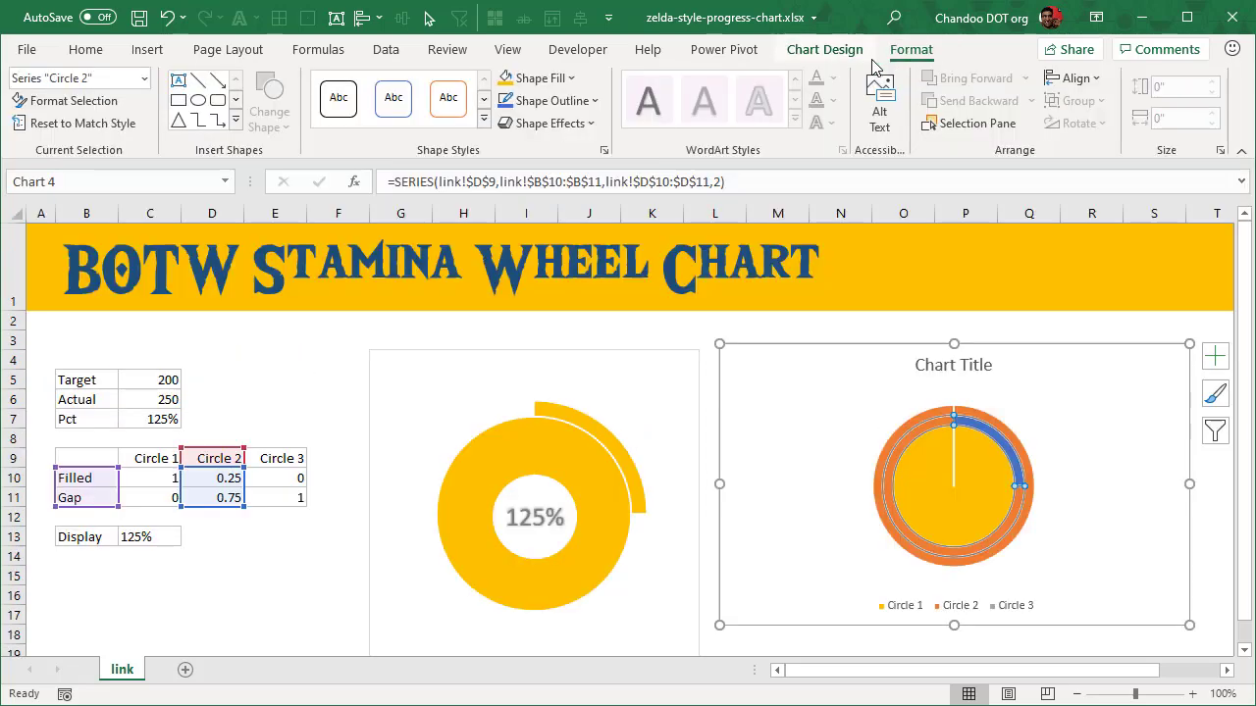
{"action": "left_click", "coordinate": [520, 78]}
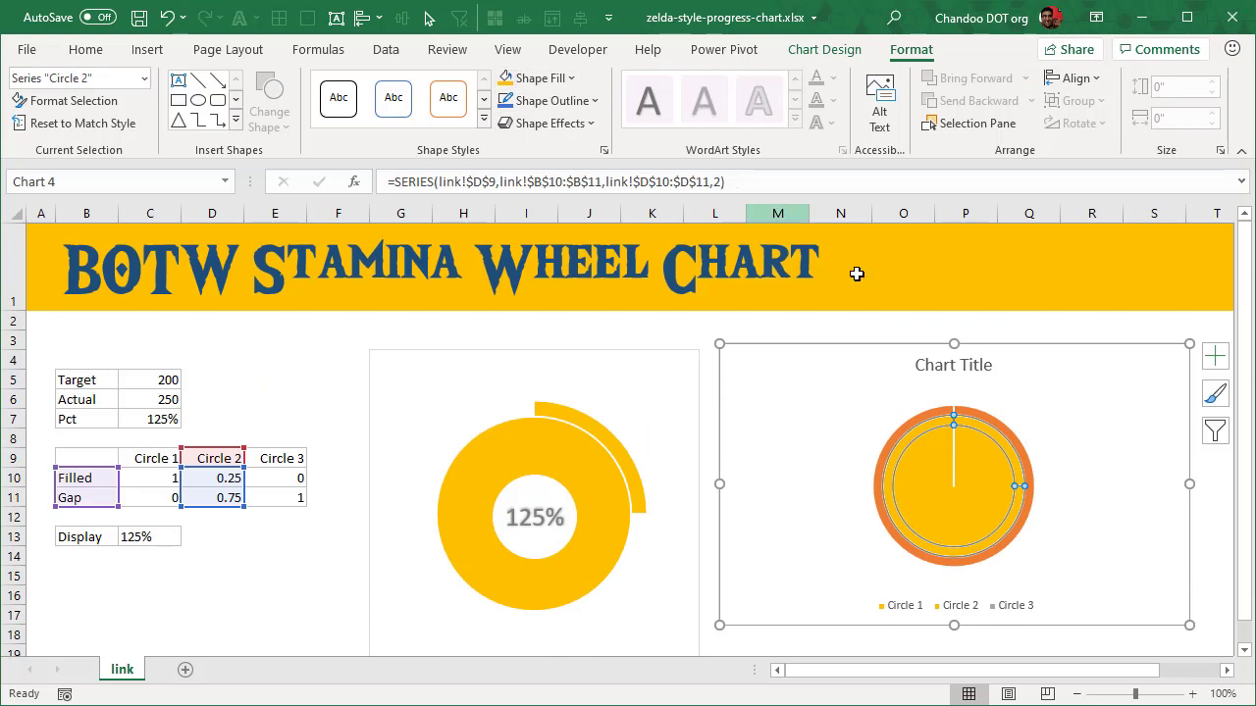
Step: Make the Circle 2 gap point white
{"action": "left_click", "coordinate": [1019, 469]}
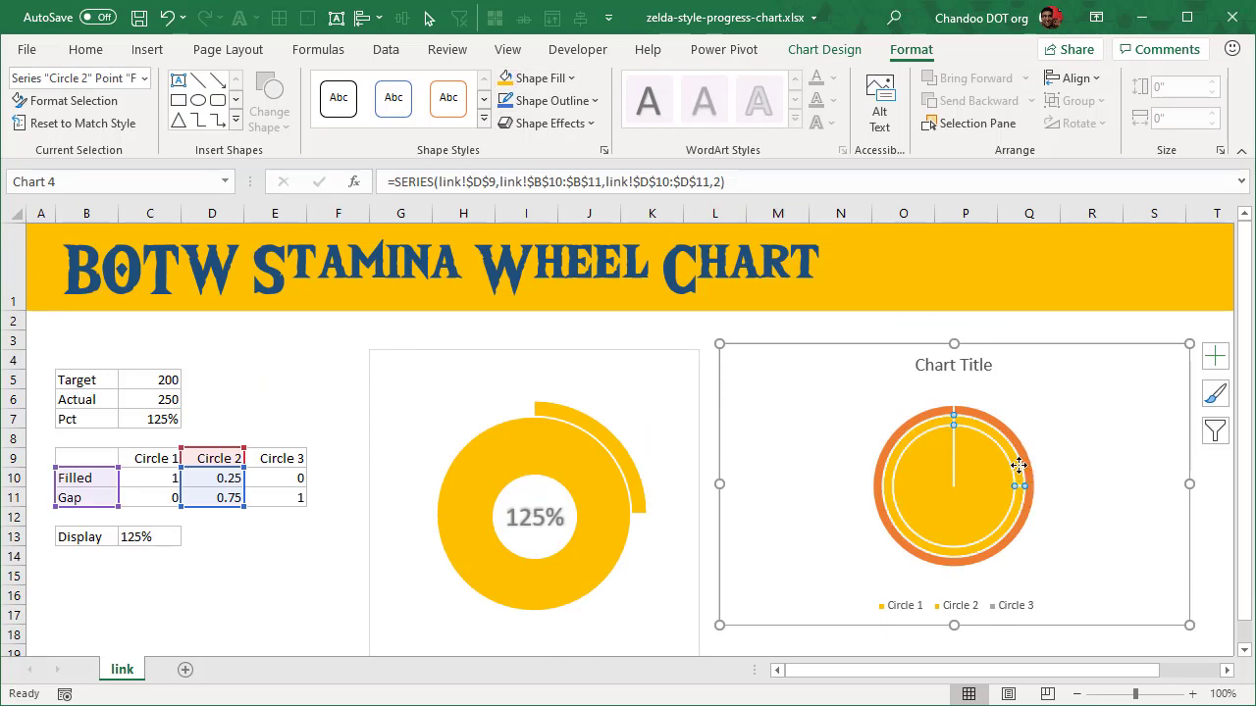
{"action": "left_click", "coordinate": [1017, 467]}
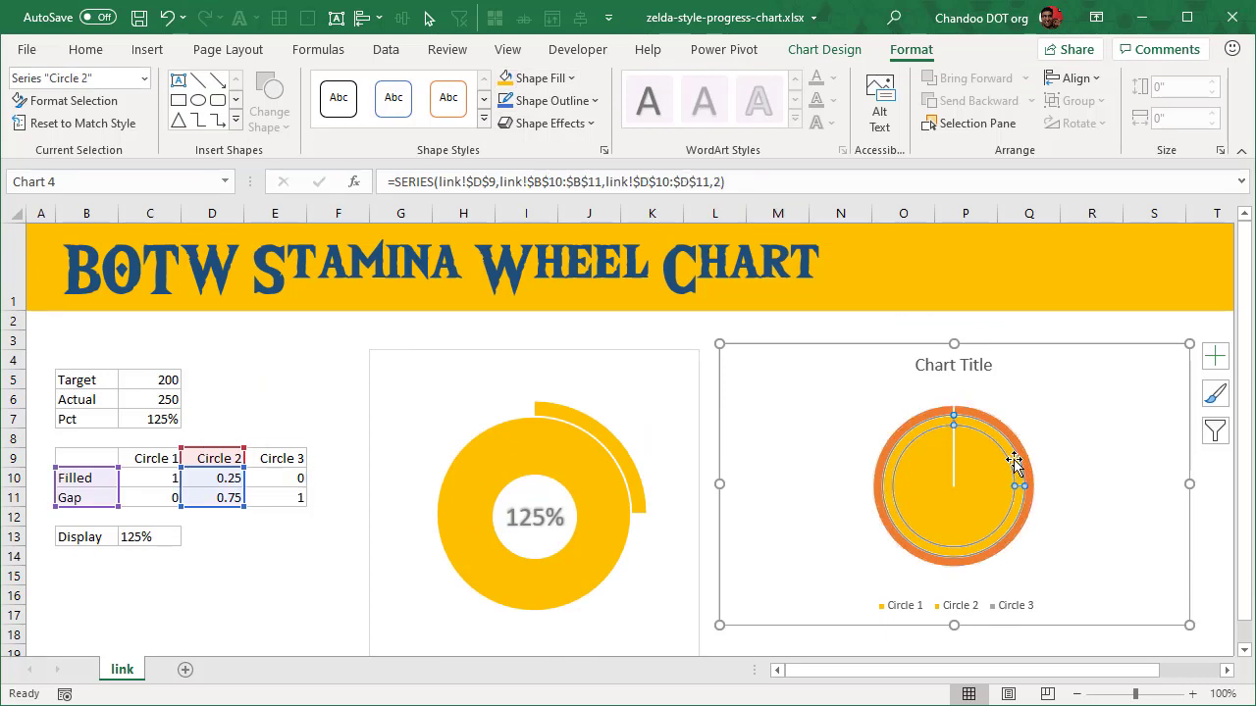
{"action": "left_click", "coordinate": [1014, 460]}
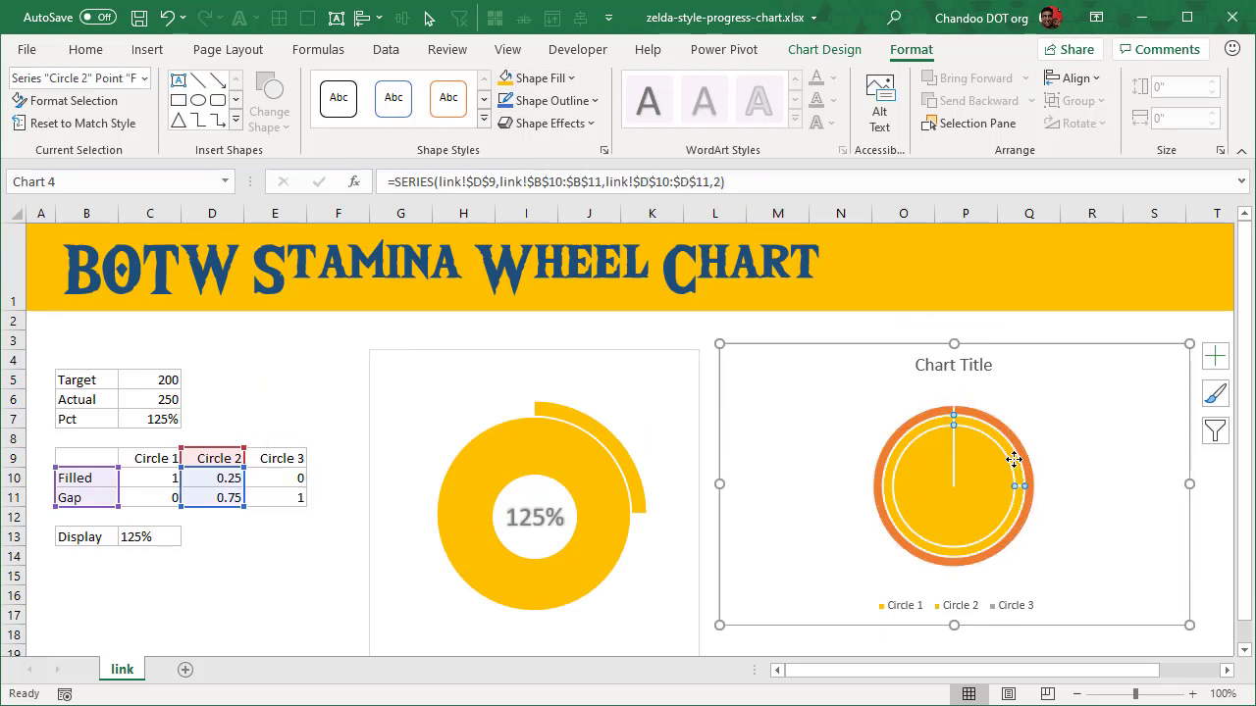
{"action": "left_click", "coordinate": [1010, 522]}
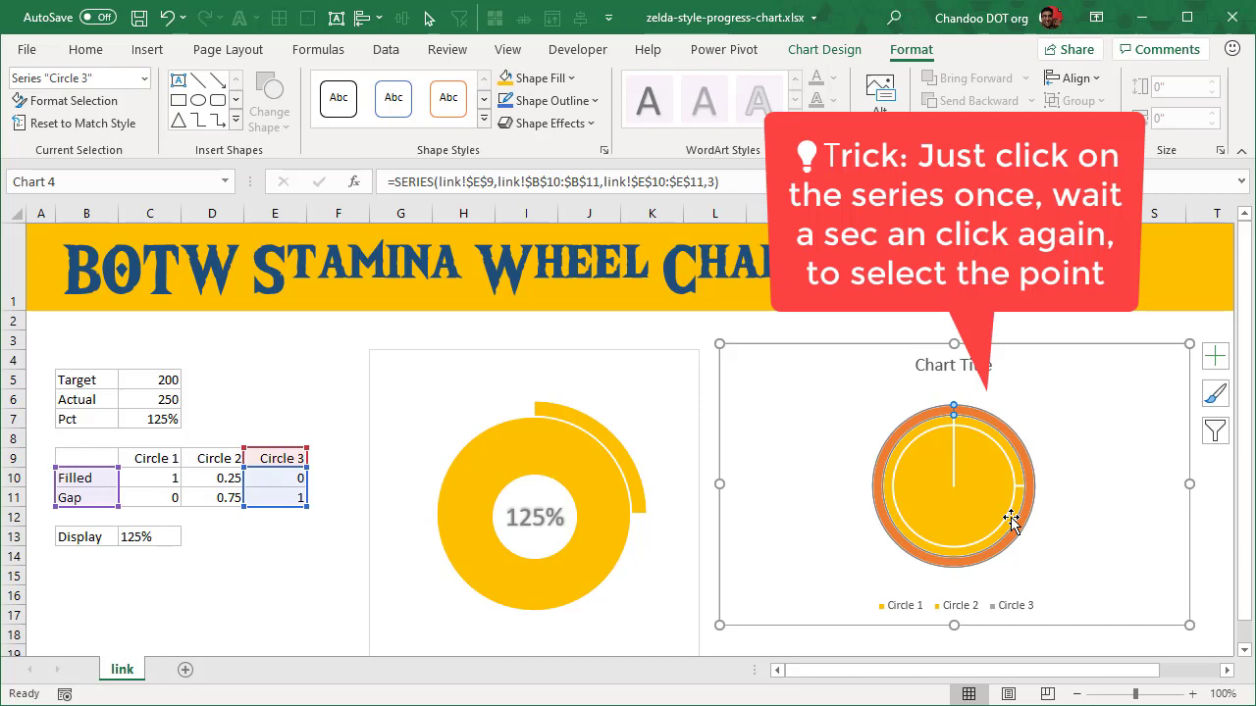
{"action": "left_click", "coordinate": [1011, 522]}
{"action": "left_click", "coordinate": [1011, 520]}
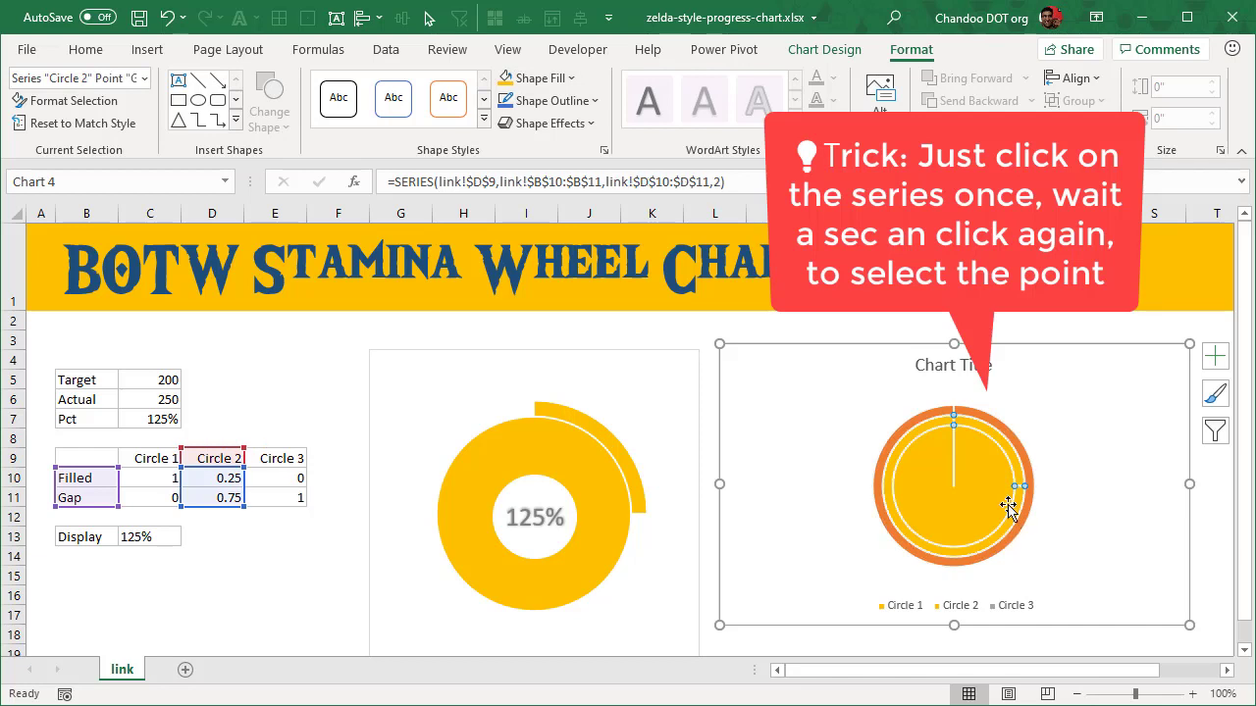
{"action": "left_click", "coordinate": [570, 78]}
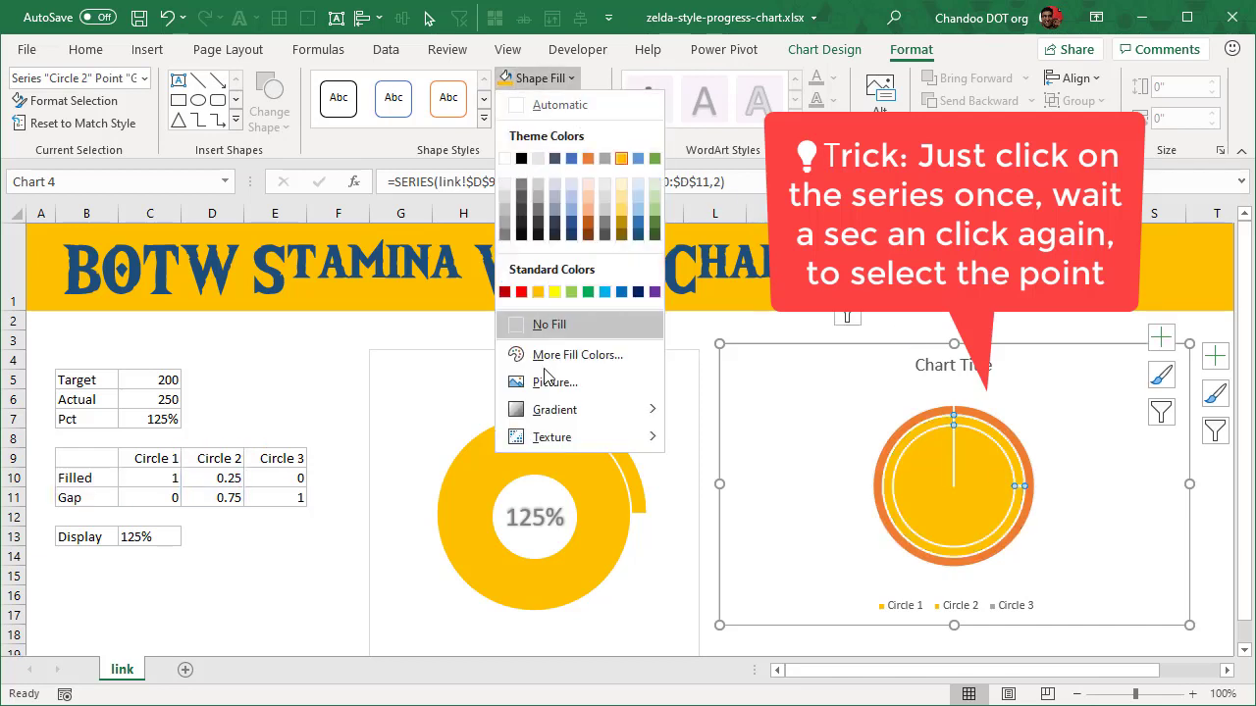
{"action": "left_click", "coordinate": [548, 327]}
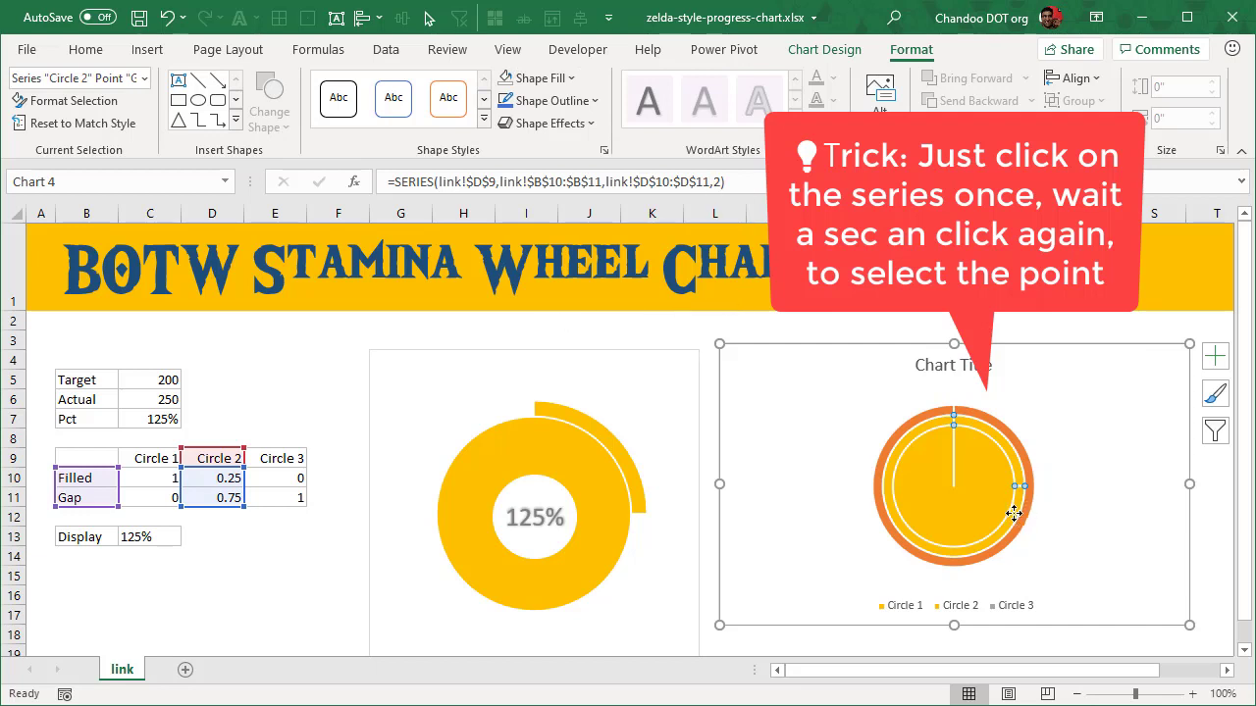
{"action": "left_click", "coordinate": [511, 78]}
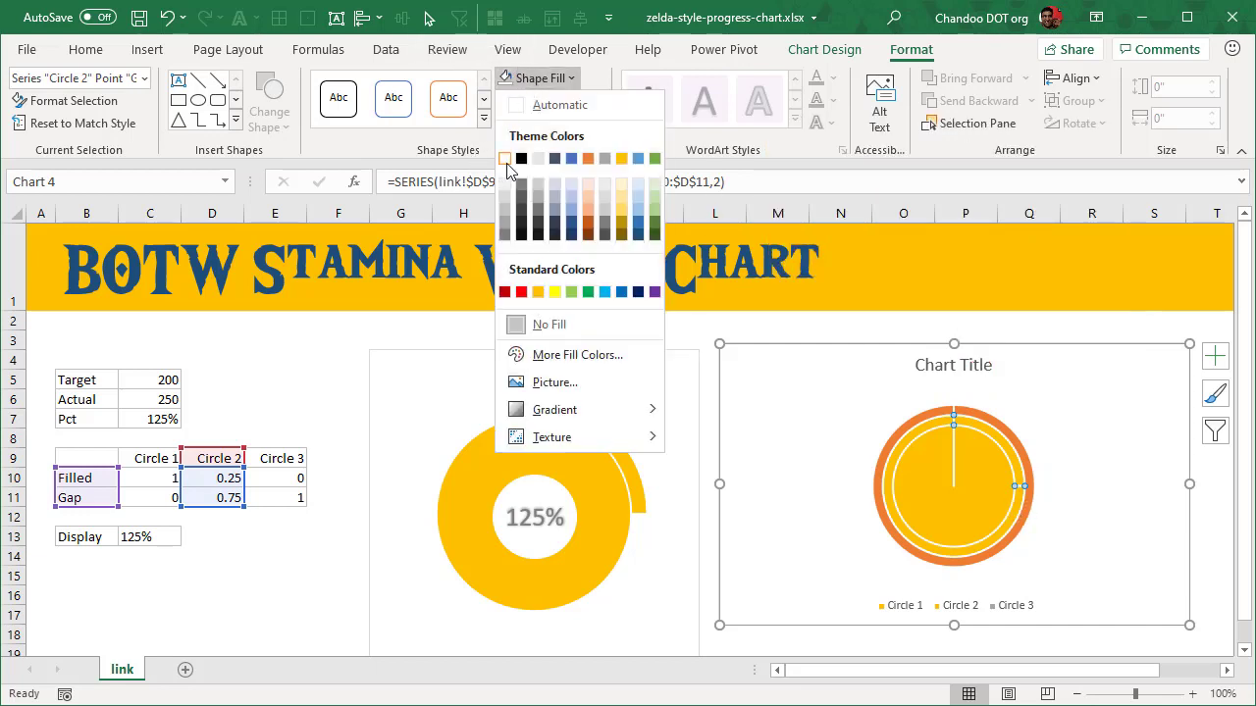
{"action": "left_click", "coordinate": [505, 160]}
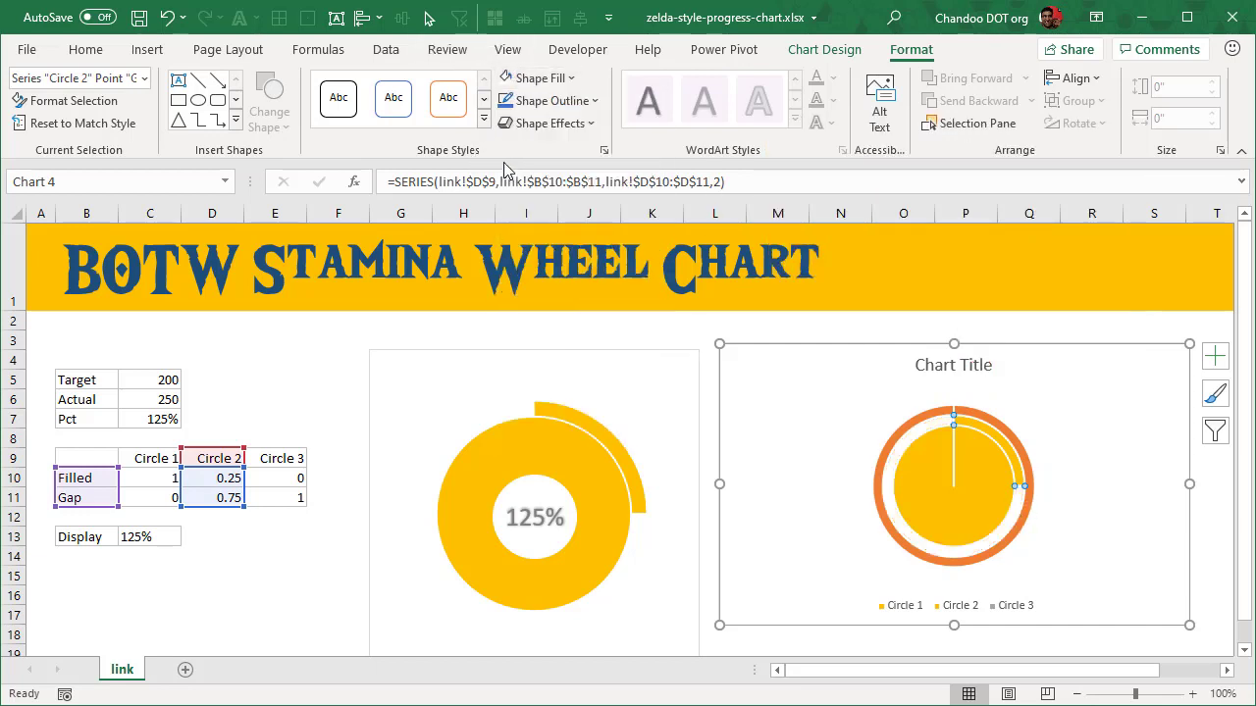
Step: Turn the orange outer Circle 3 ring white
{"action": "left_click", "coordinate": [1012, 543]}
{"action": "left_click", "coordinate": [1012, 542]}
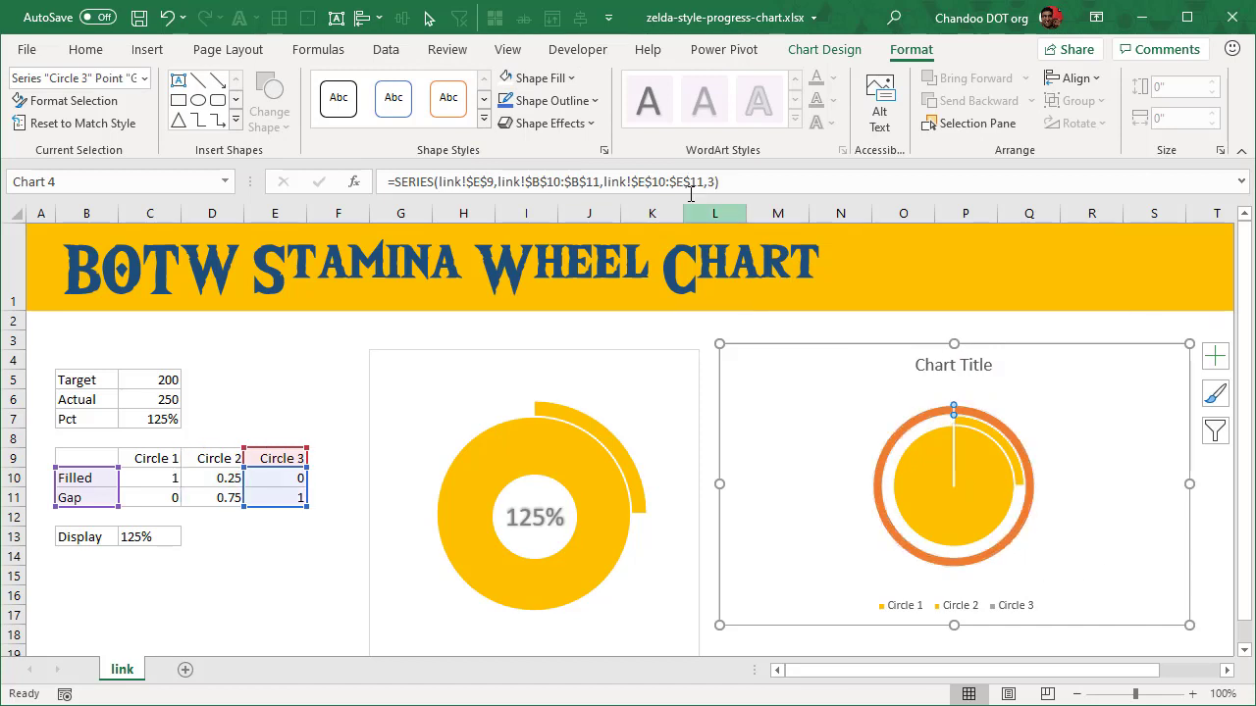
{"action": "left_click", "coordinate": [518, 77]}
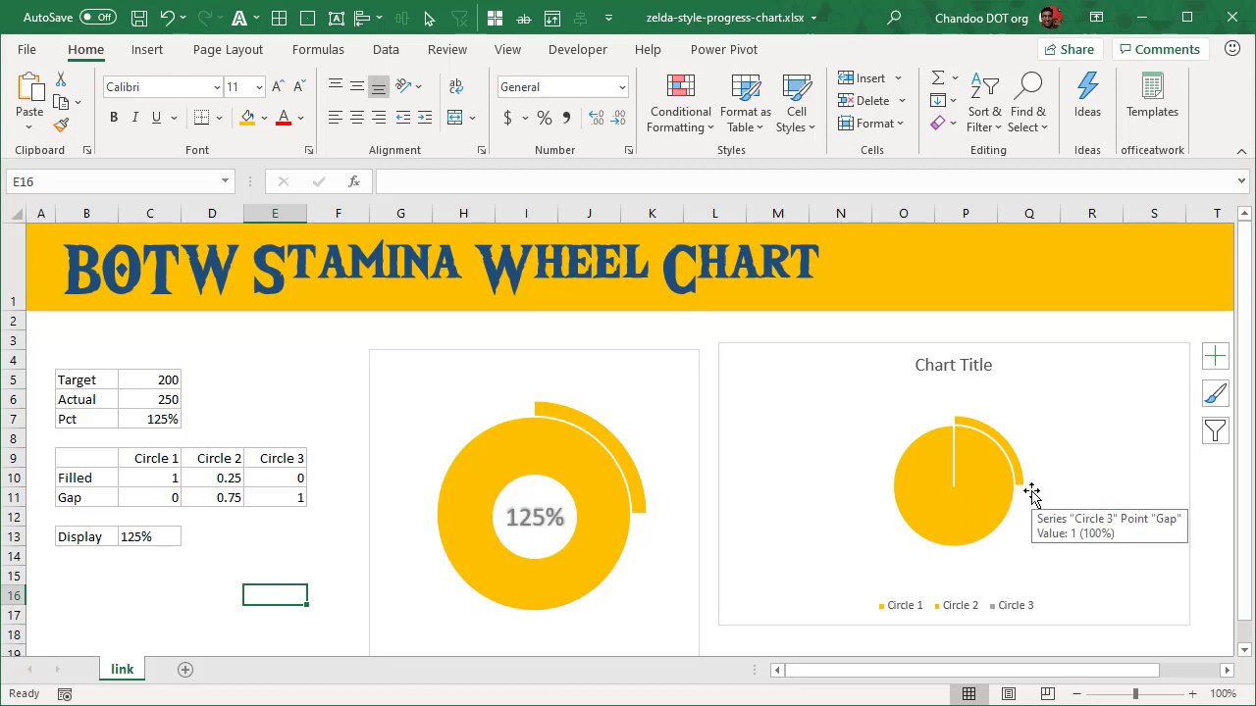
Step: Set Actual to 75 and remove the fill from the pie's orange gap slice
{"action": "left_click", "coordinate": [152, 402]}
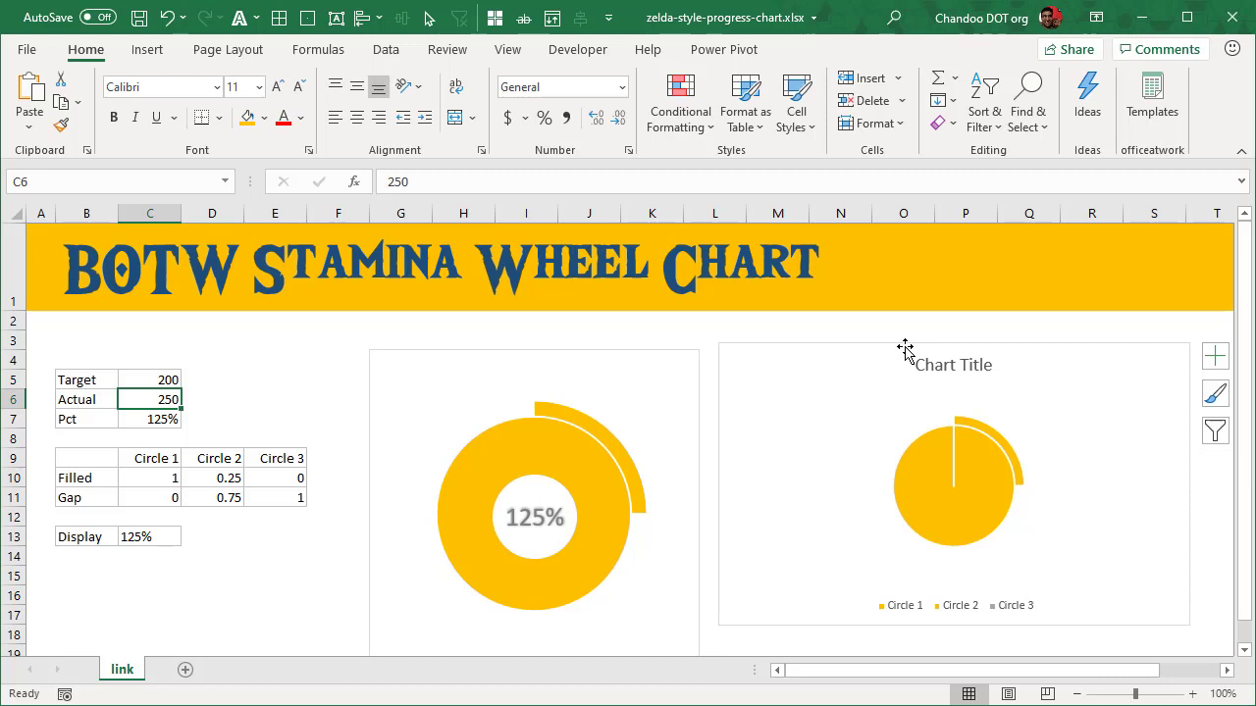
{"action": "type", "text": "75"}
{"action": "key", "text": "ctrl+Return"}
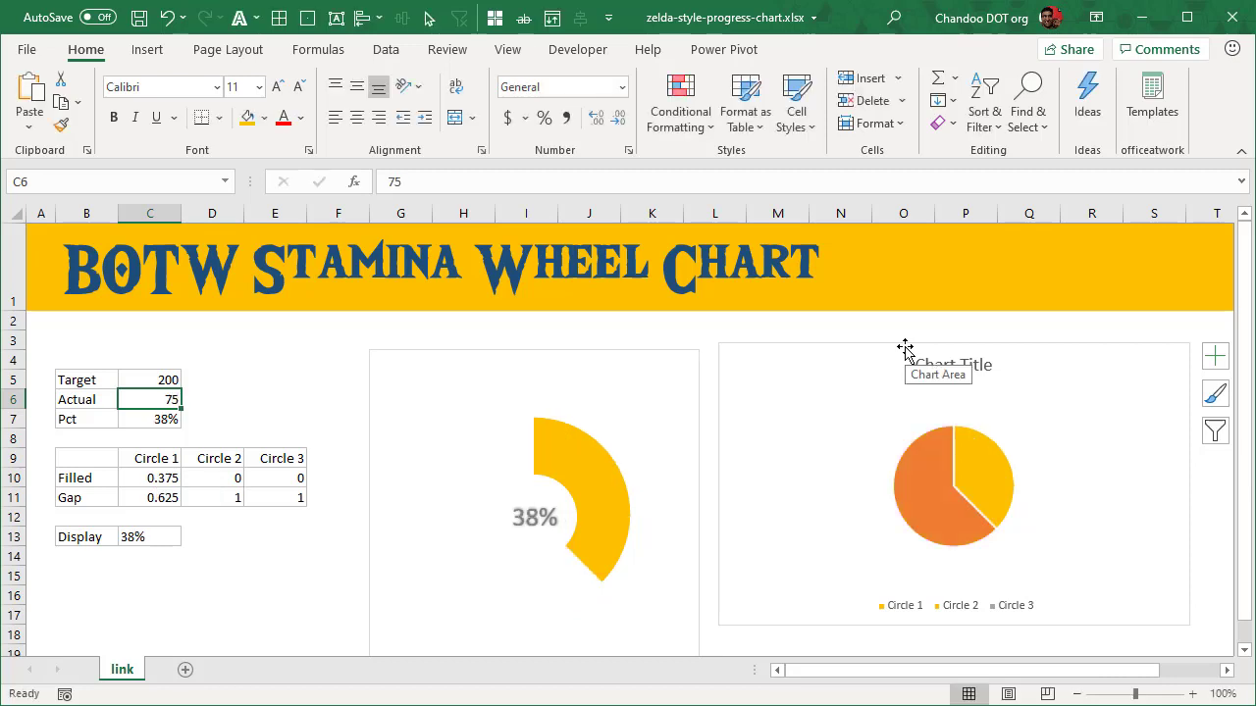
{"action": "left_click", "coordinate": [925, 504]}
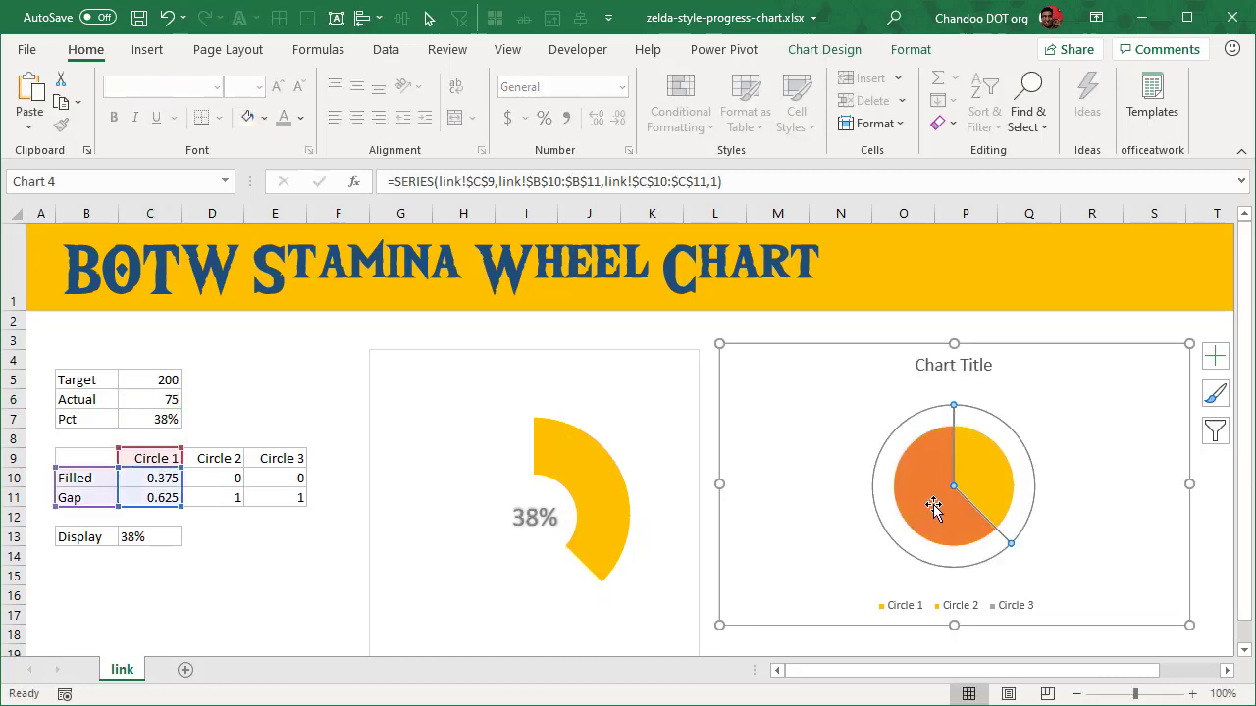
{"action": "left_click", "coordinate": [909, 50]}
{"action": "left_click", "coordinate": [528, 78]}
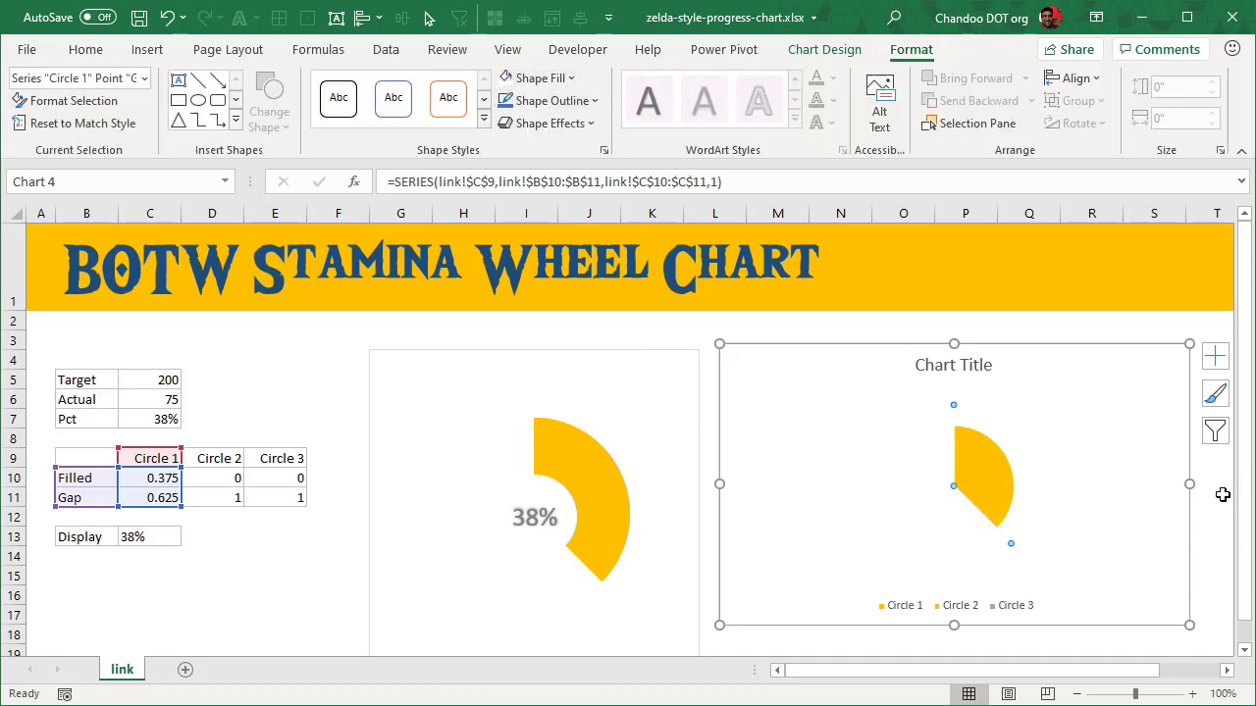
{"action": "left_click", "coordinate": [1038, 323]}
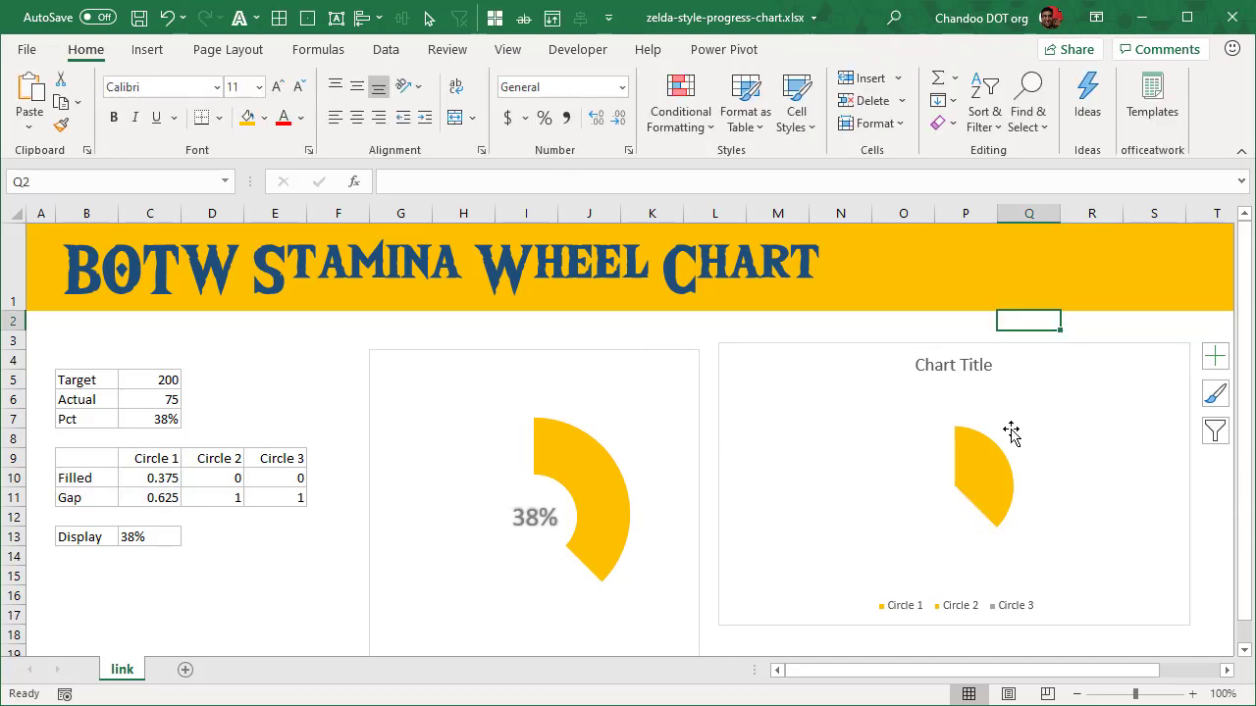
Step: Enter Actual values 125, 225, 375 and finally 450 for 225%
{"action": "left_click", "coordinate": [163, 402]}
{"action": "type", "text": "125"}
{"action": "key", "text": "ctrl+Return"}
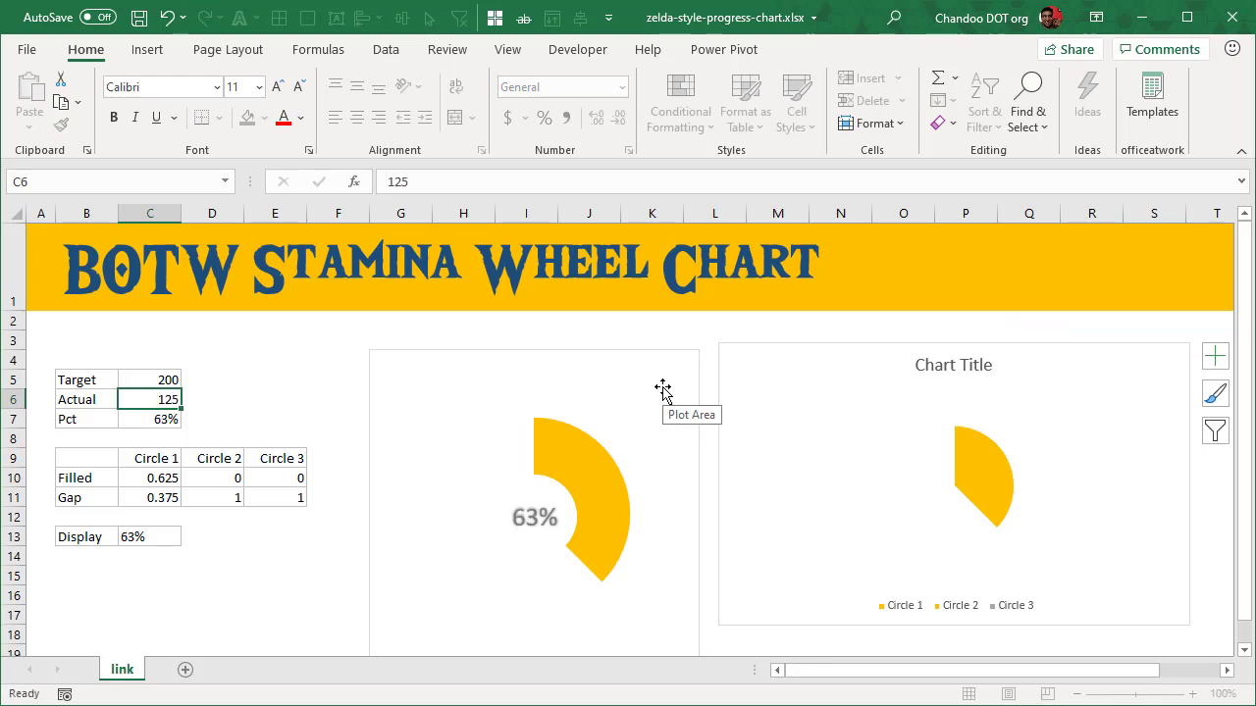
{"action": "type", "text": "225"}
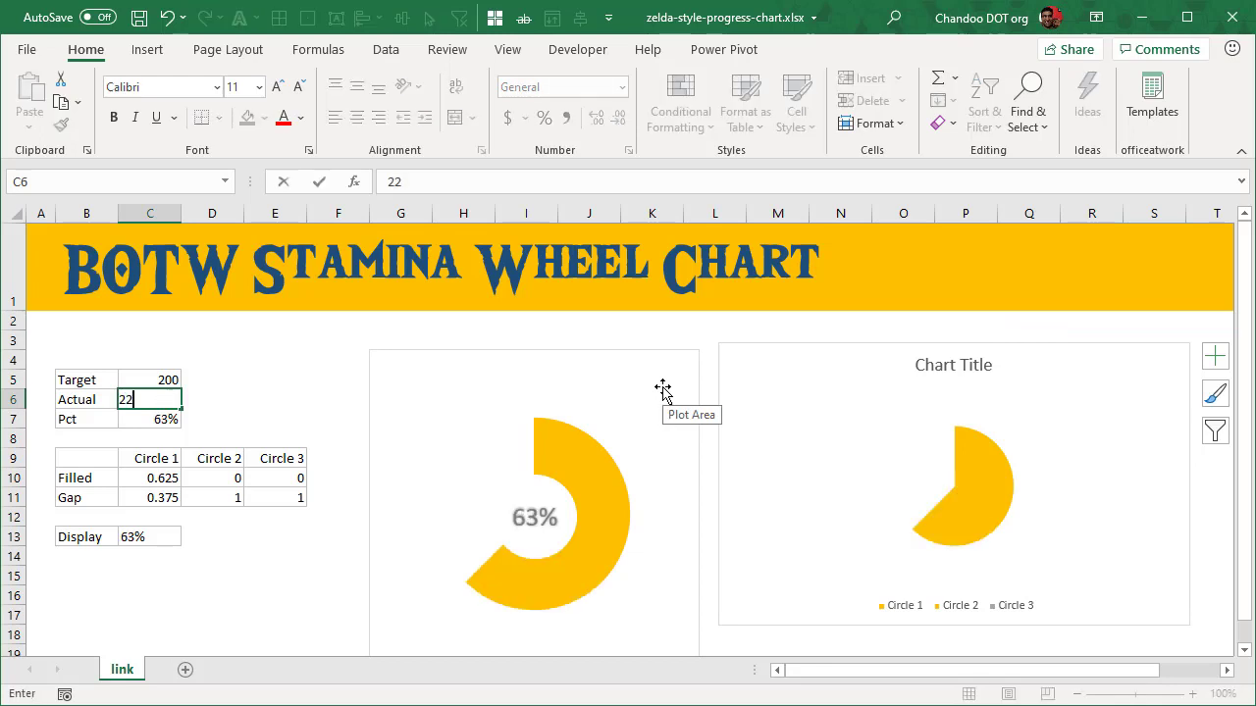
{"action": "key", "text": "ctrl+Return"}
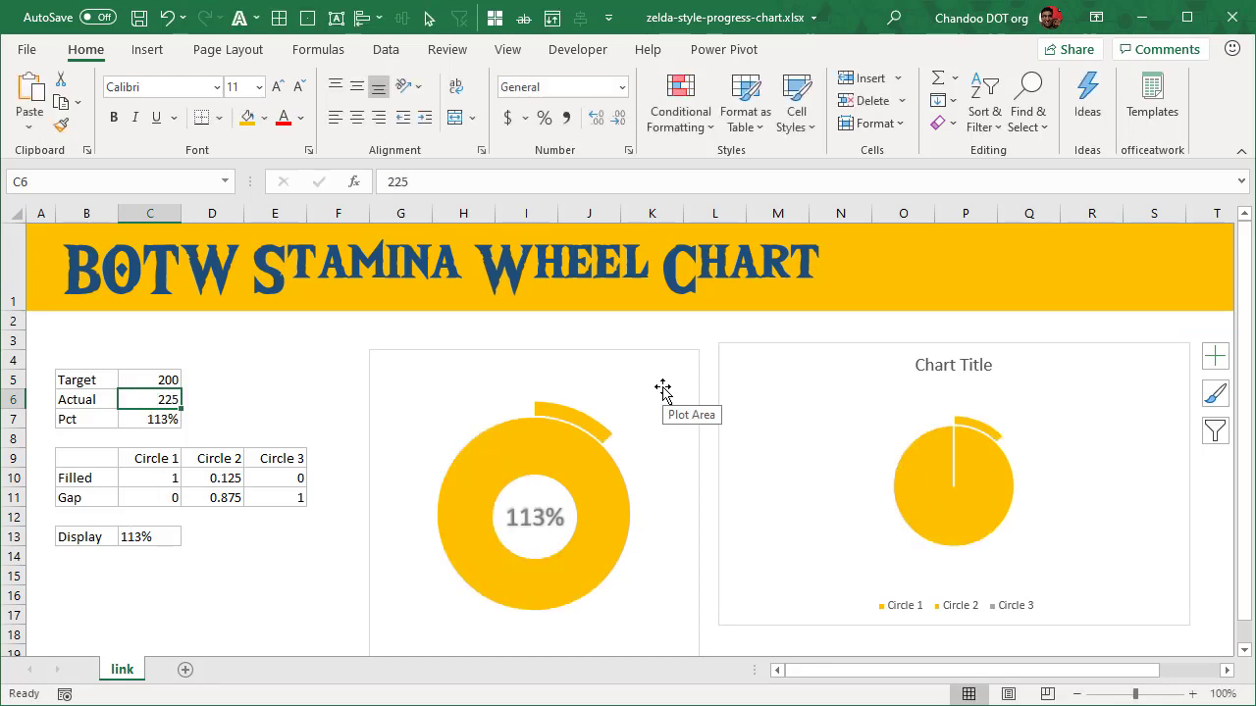
{"action": "type", "text": "375"}
{"action": "key", "text": "ctrl+Return"}
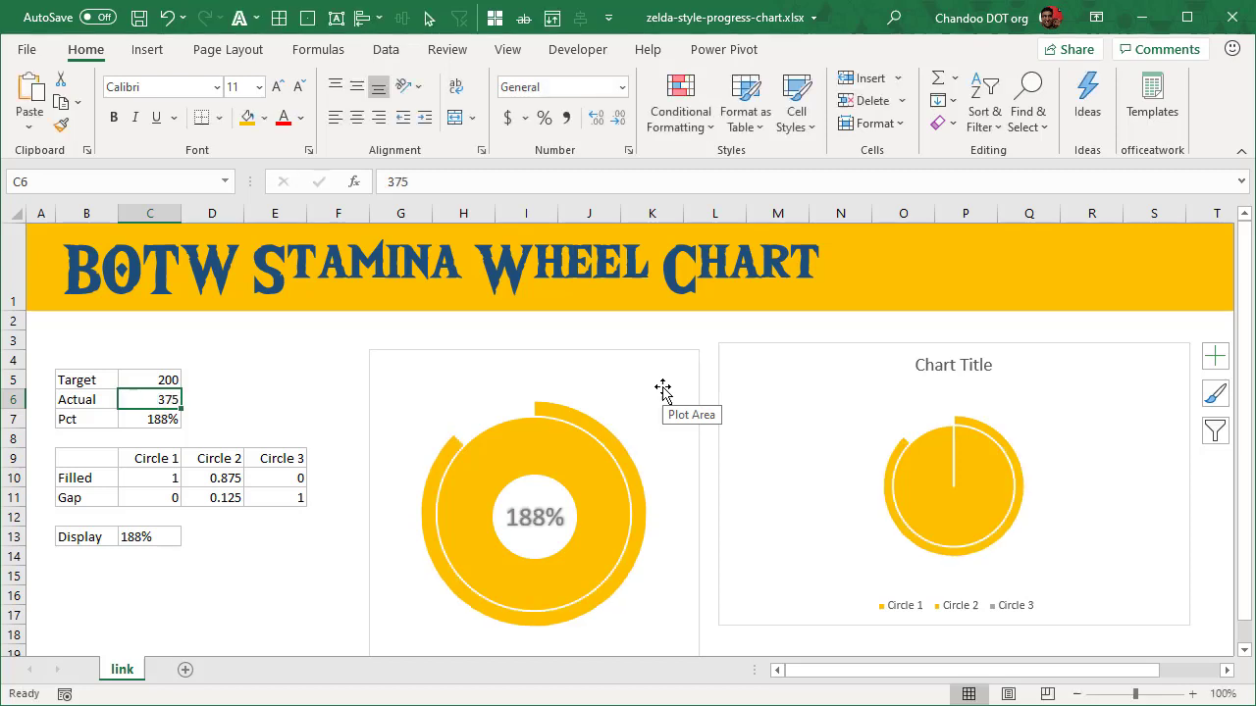
{"action": "type", "text": "450"}
{"action": "key", "text": "ctrl+Return"}
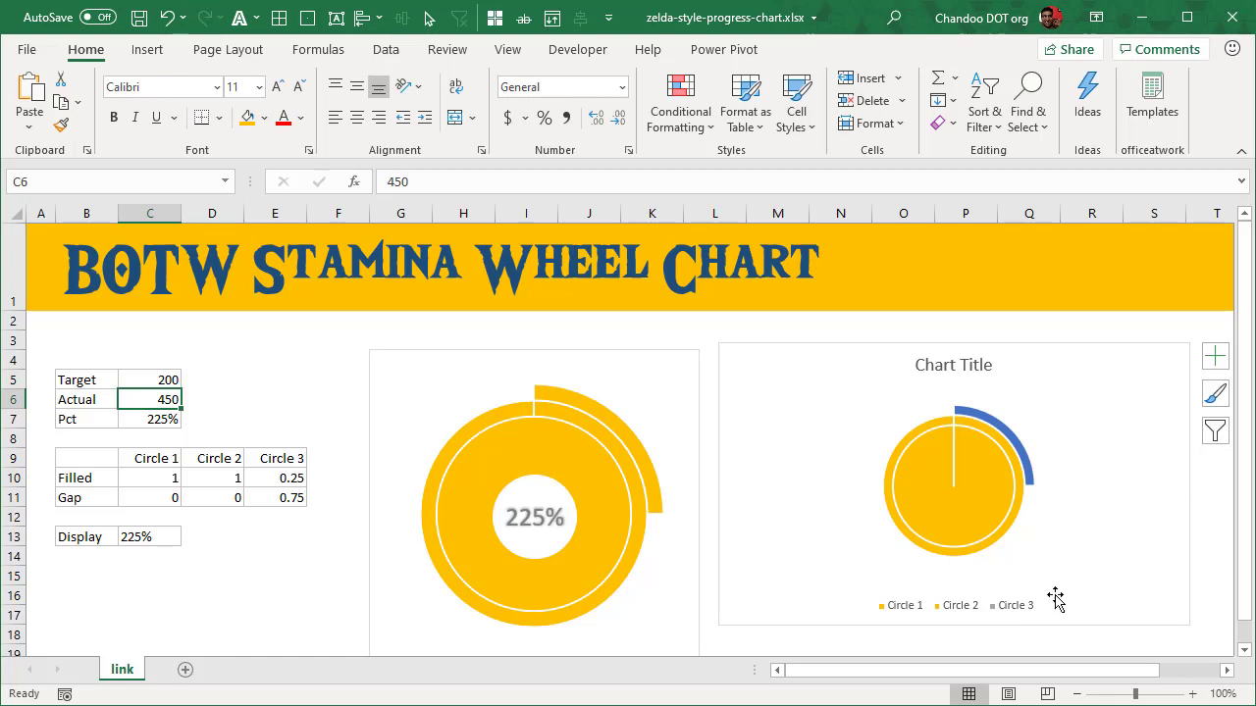
Step: Fill the right chart's blue Circle 3 ring with gold
{"action": "left_click", "coordinate": [1021, 441]}
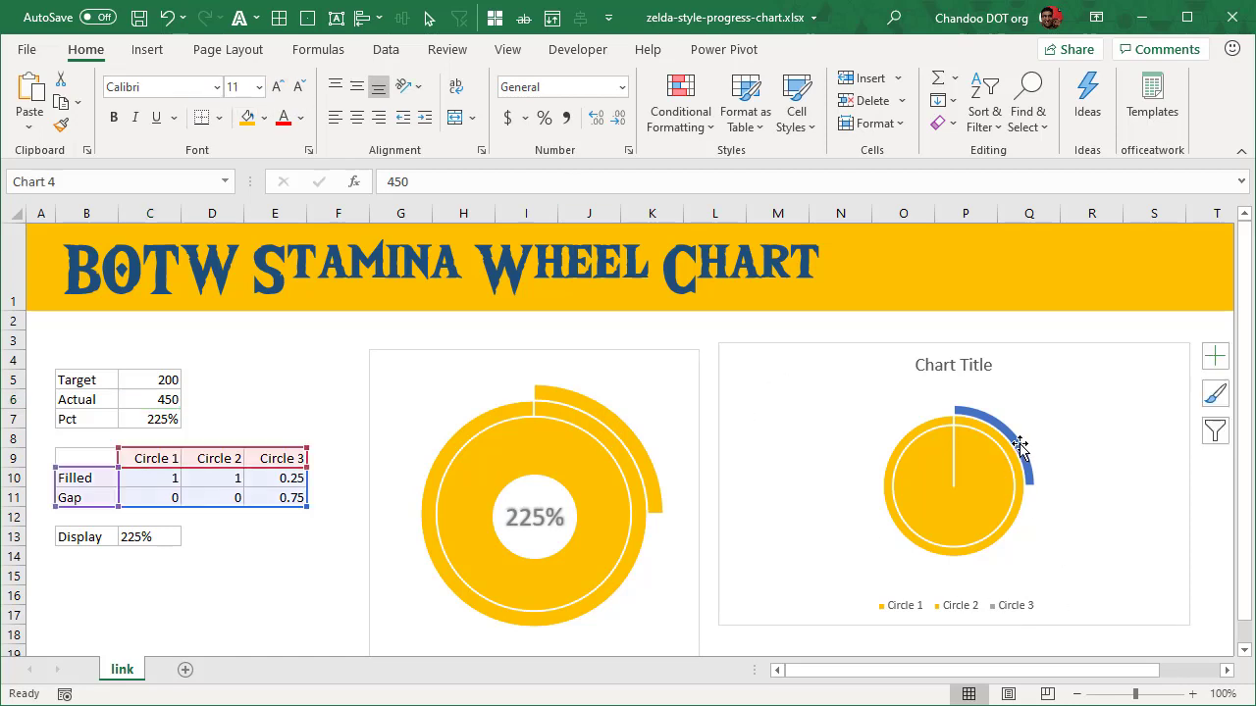
{"action": "left_click", "coordinate": [1014, 435]}
{"action": "left_click", "coordinate": [911, 49]}
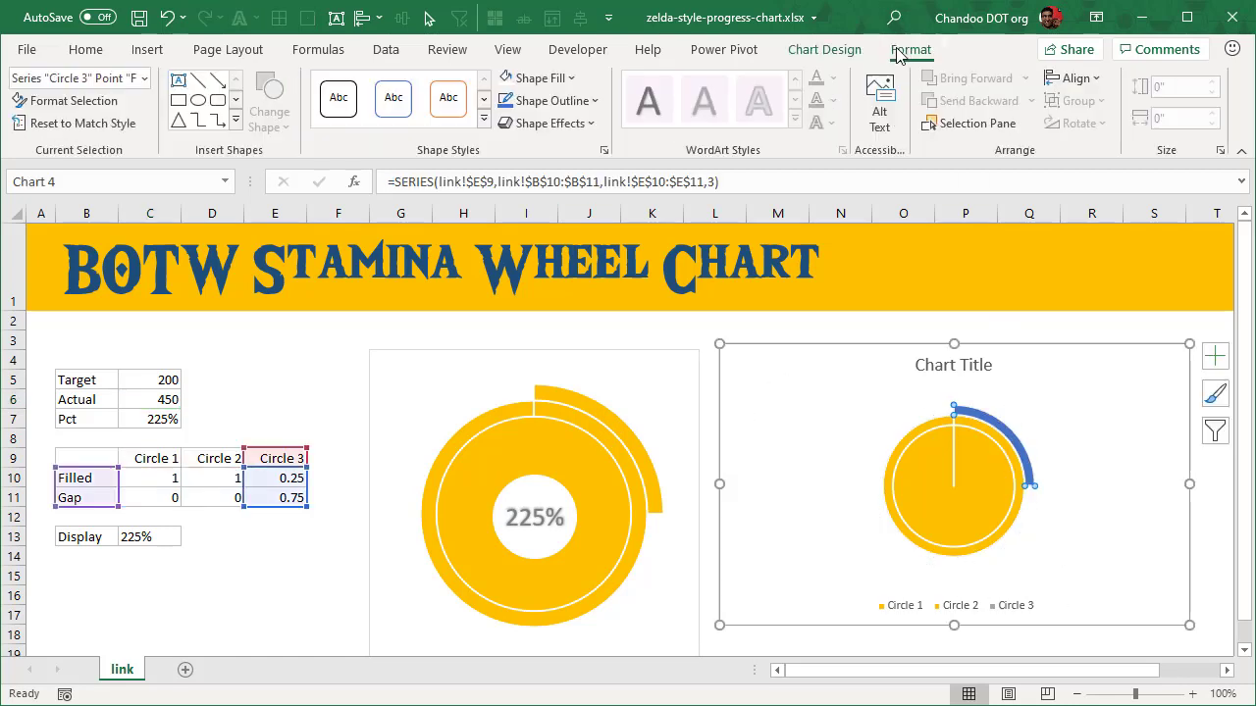
{"action": "left_click", "coordinate": [541, 80]}
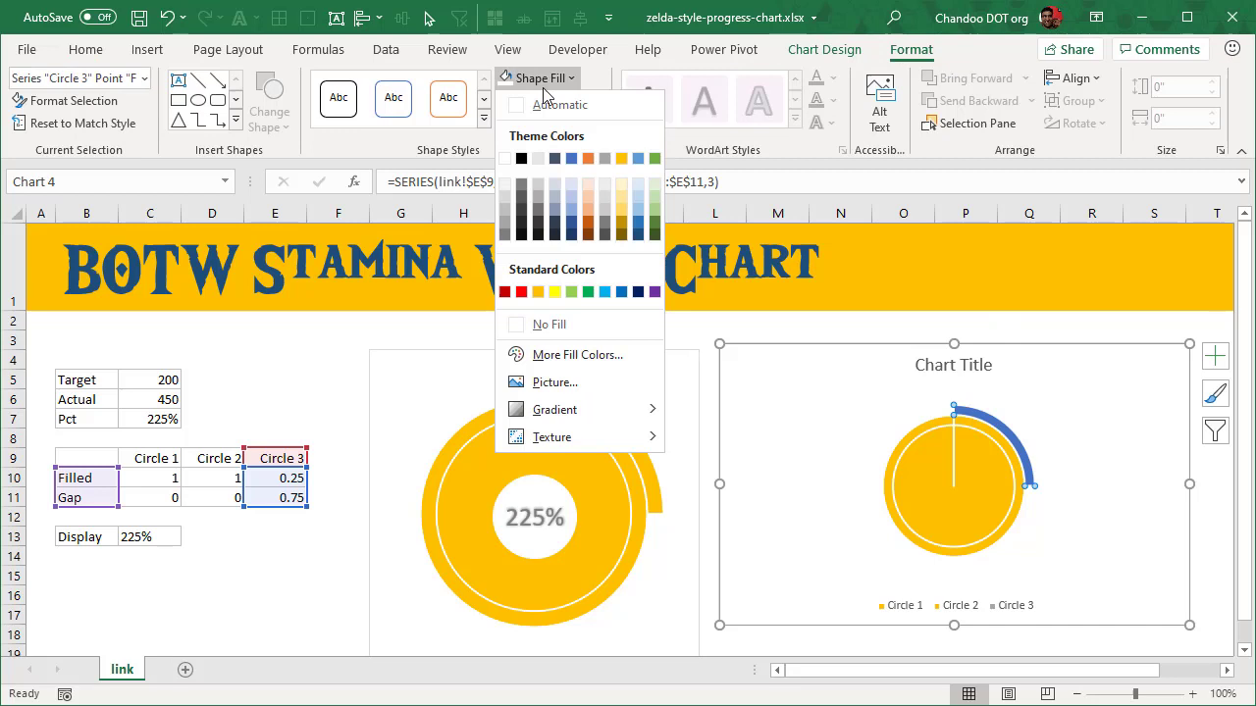
{"action": "left_click", "coordinate": [622, 158]}
{"action": "left_click", "coordinate": [837, 427]}
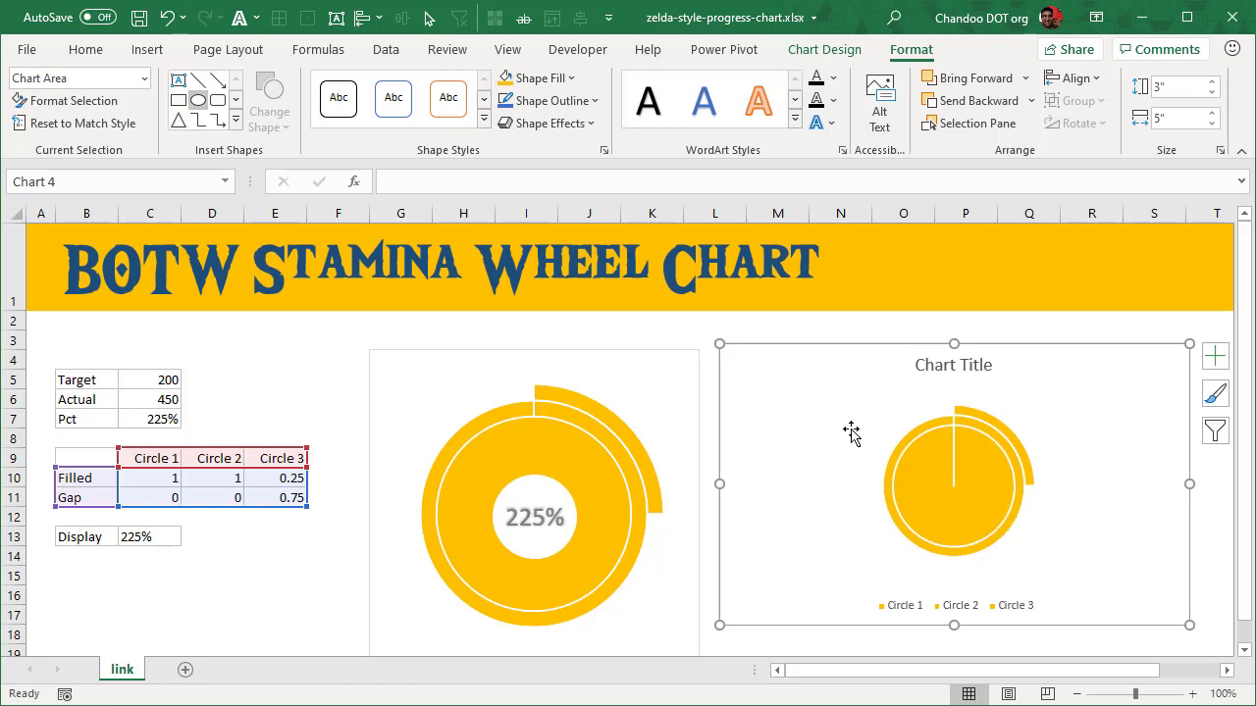
Step: Draw an oval circle over the centre of the right chart's pie
{"action": "left_click", "coordinate": [145, 49]}
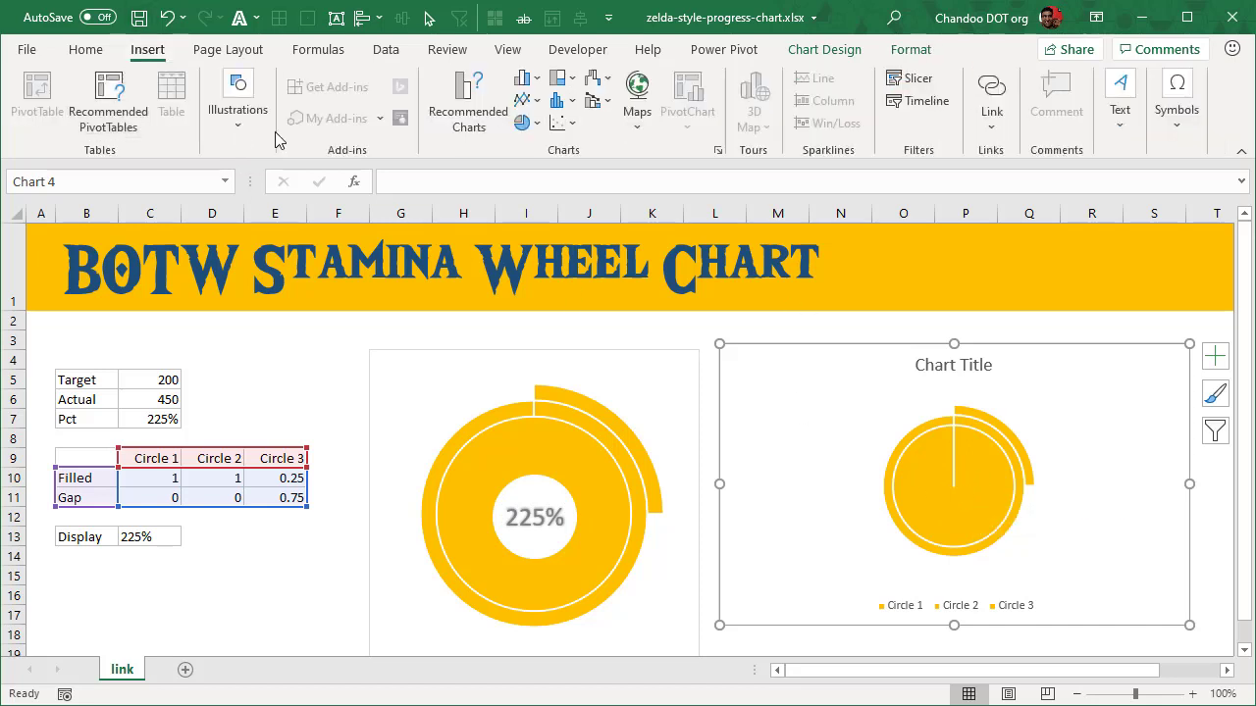
{"action": "left_click", "coordinate": [242, 139]}
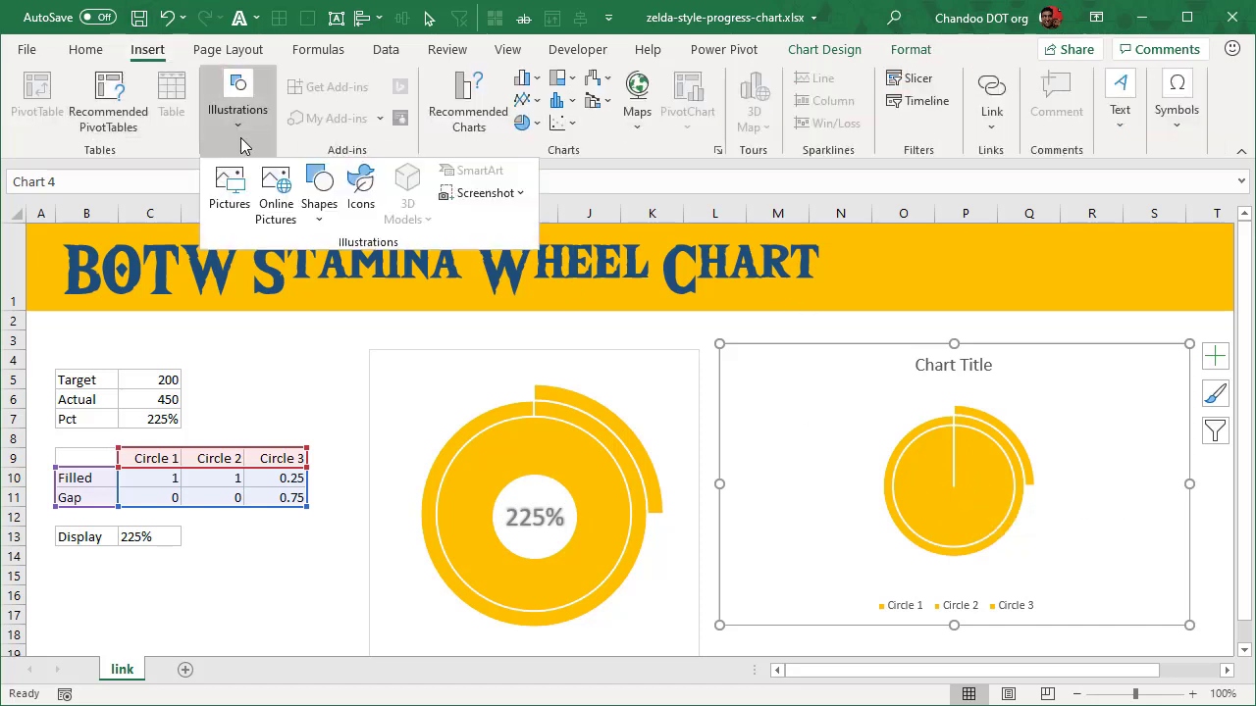
{"action": "left_click", "coordinate": [322, 222]}
{"action": "left_click", "coordinate": [393, 282]}
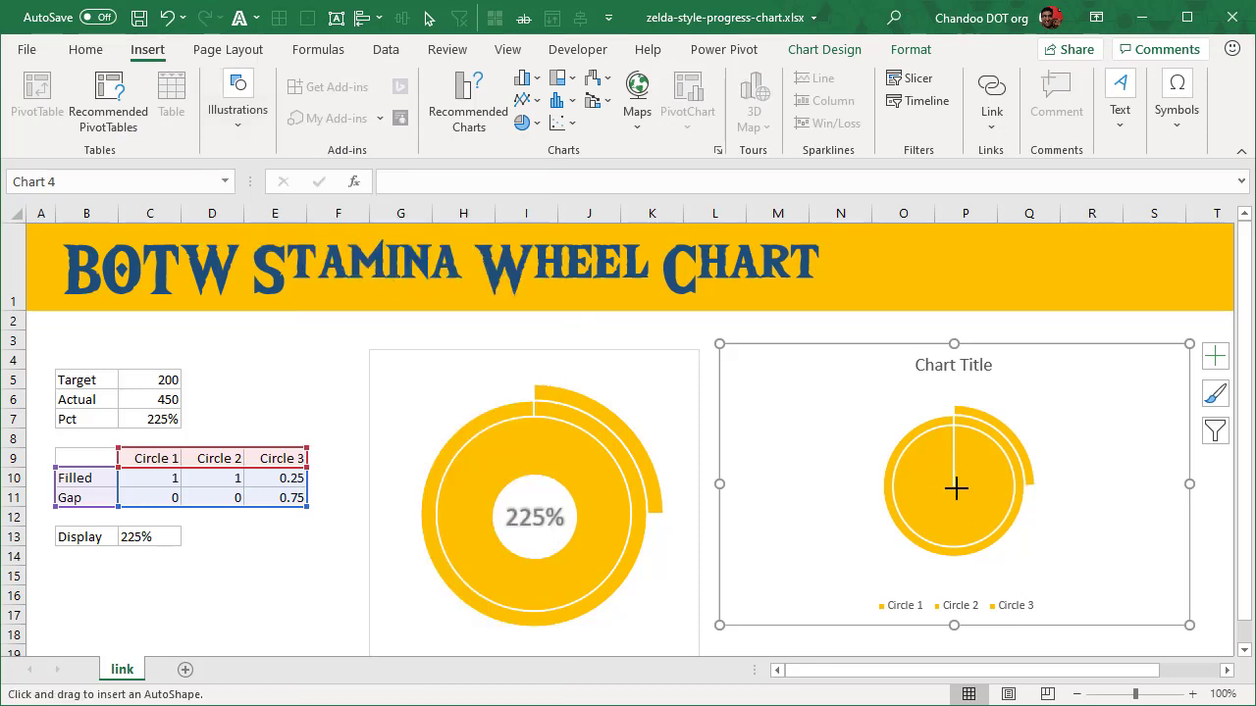
{"action": "mouse_move", "coordinate": [953, 487]}
{"action": "left_mouse_down"}
{"action": "mouse_move", "coordinate": [998, 513]}
{"action": "mouse_move", "coordinate": [962, 490]}
{"action": "left_mouse_up"}
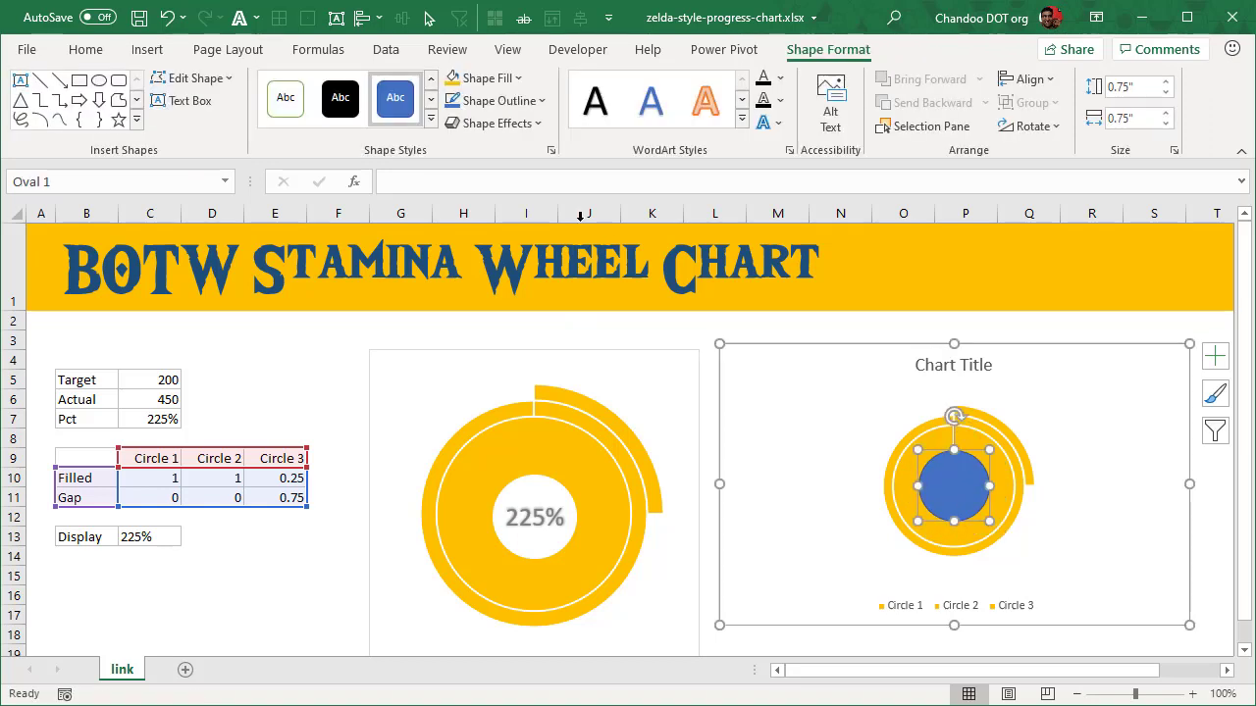
Step: Fill the circle white and remove its outline
{"action": "left_click", "coordinate": [493, 78]}
{"action": "left_click", "coordinate": [453, 161]}
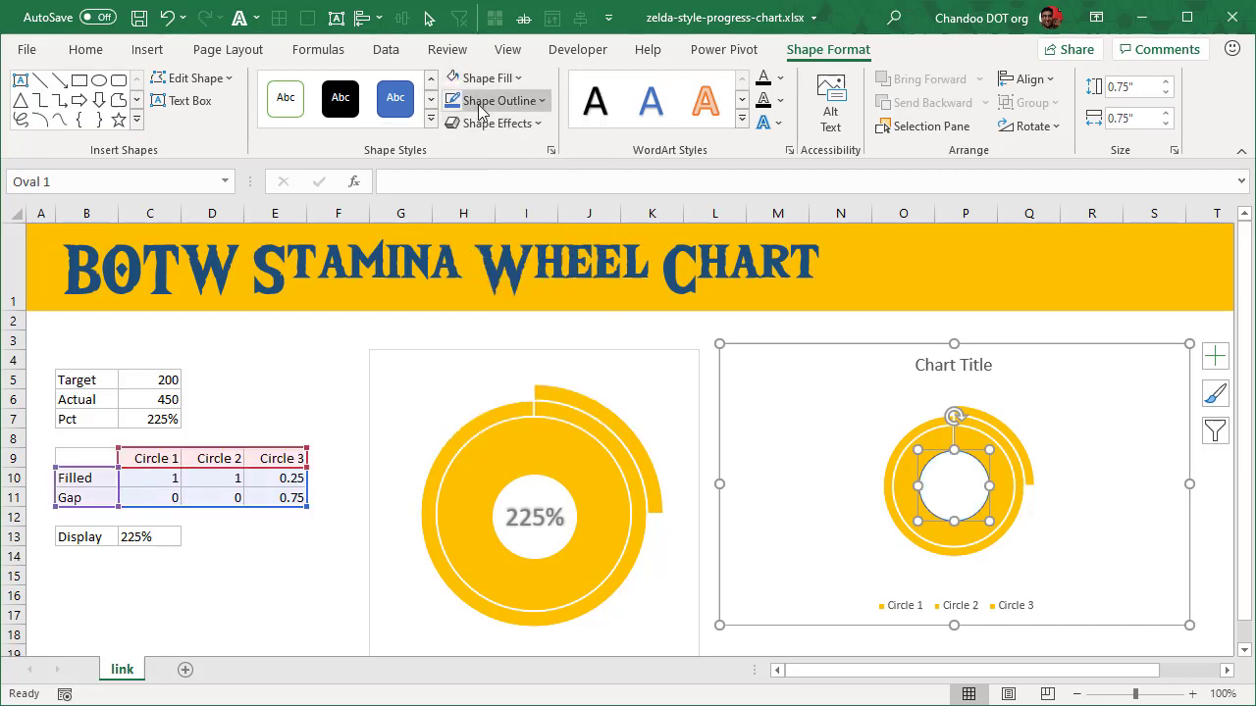
{"action": "left_click", "coordinate": [486, 101]}
{"action": "left_click", "coordinate": [527, 349]}
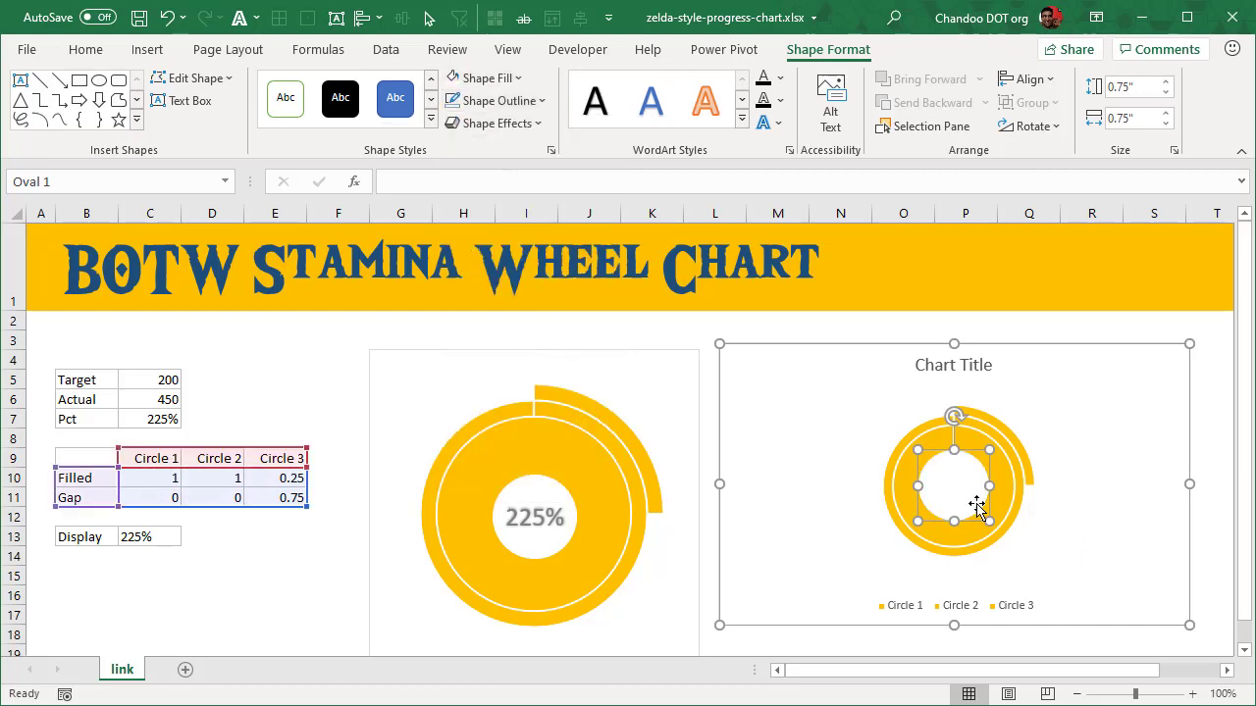
Step: Link the circle's text to Display cell C13 so it shows 225%
{"action": "left_click", "coordinate": [489, 181]}
{"action": "type", "text": "="}
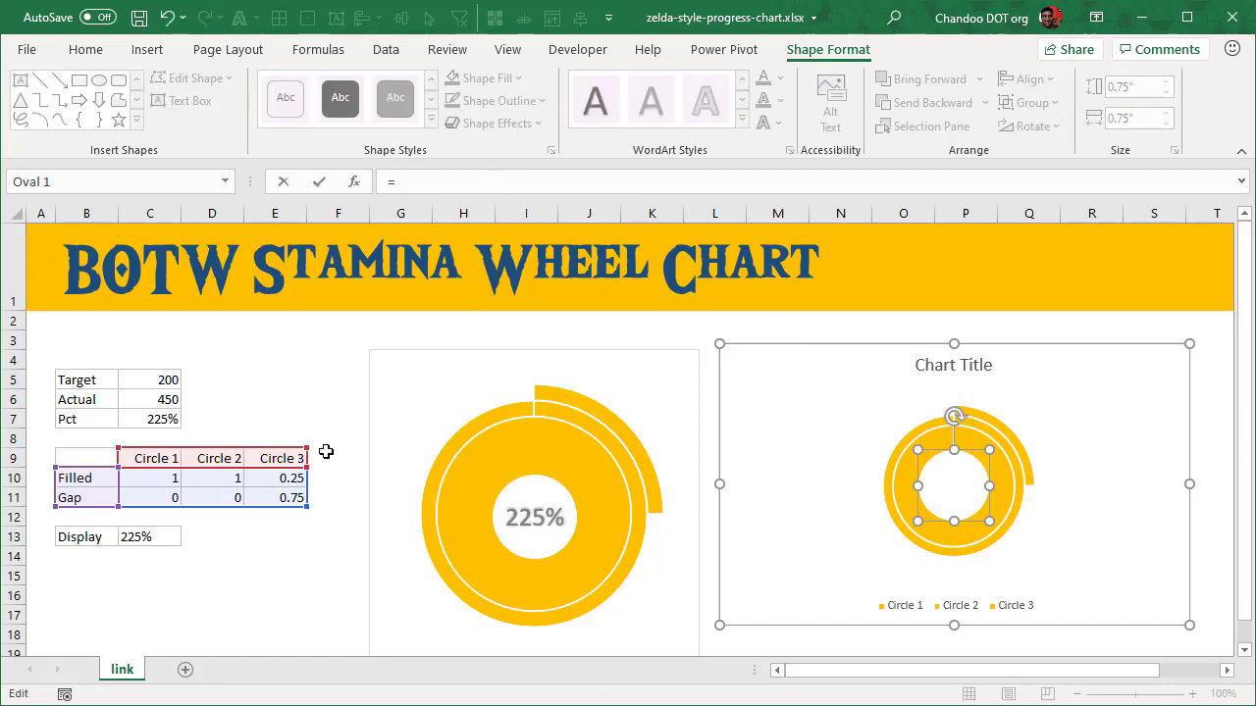
{"action": "left_click", "coordinate": [129, 538]}
{"action": "key", "text": "Return"}
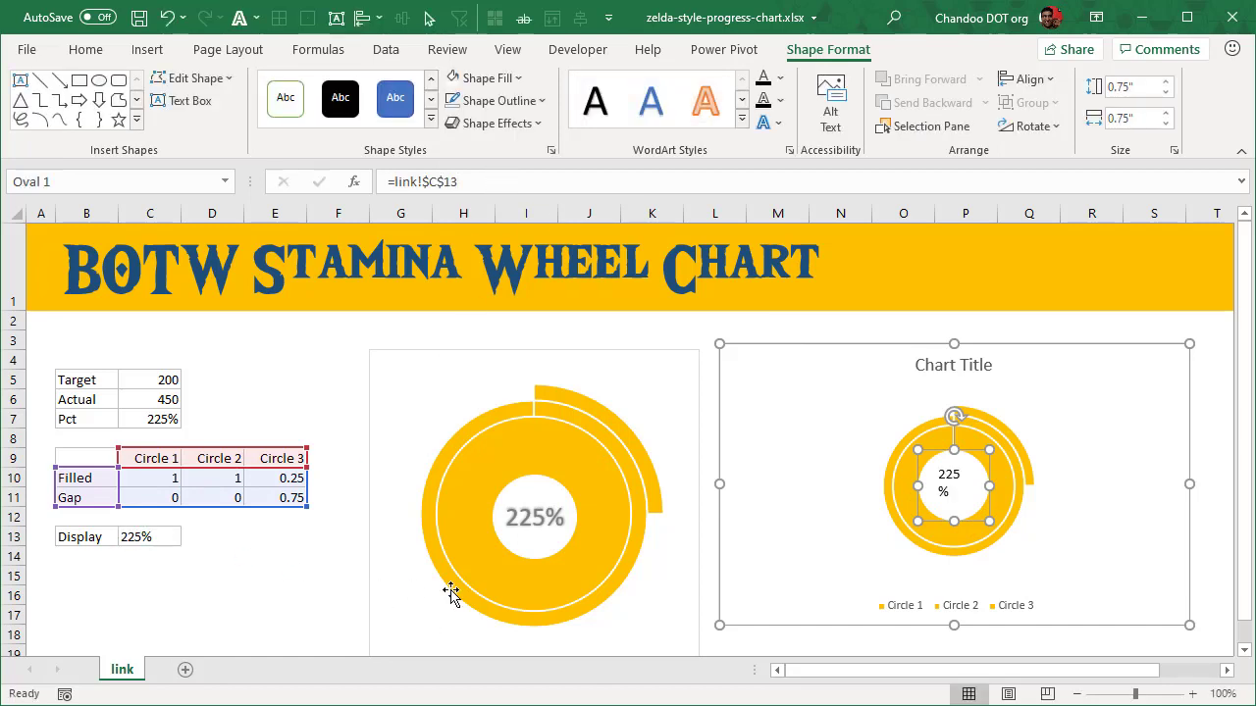
Step: Centre the 225% text both ways, shrink it to 10-point, and recolour it
{"action": "left_click", "coordinate": [93, 53]}
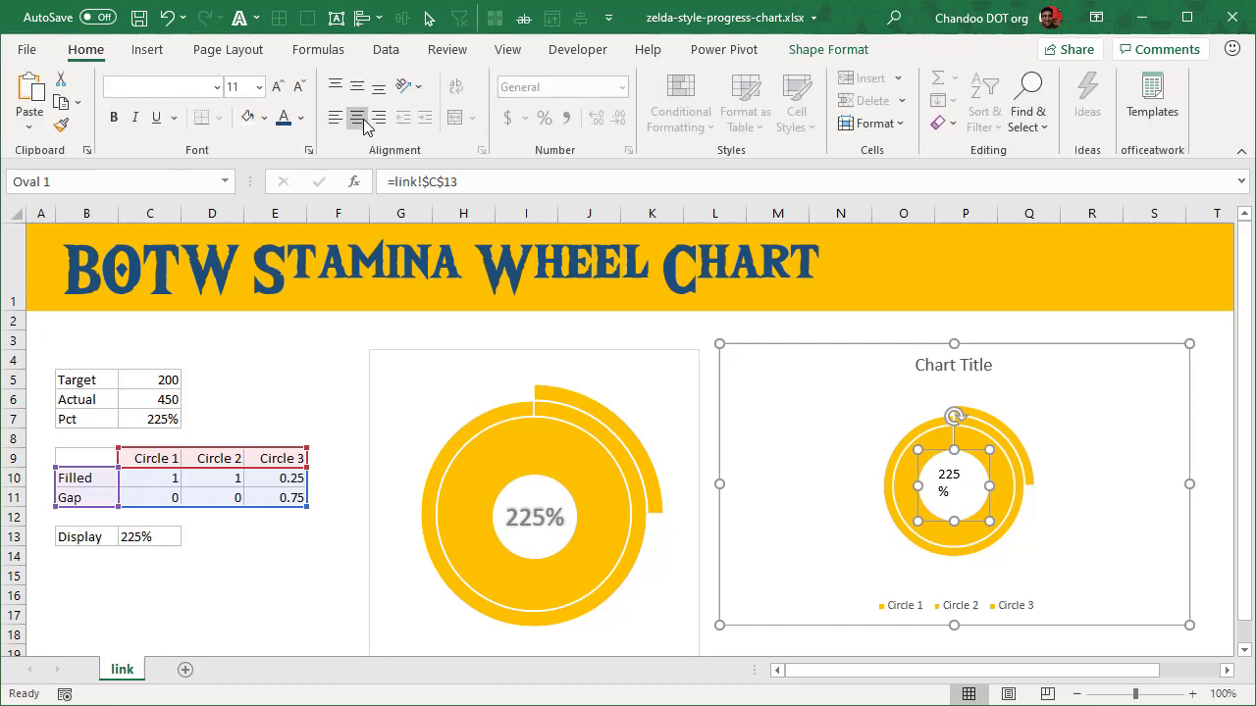
{"action": "left_click", "coordinate": [357, 86]}
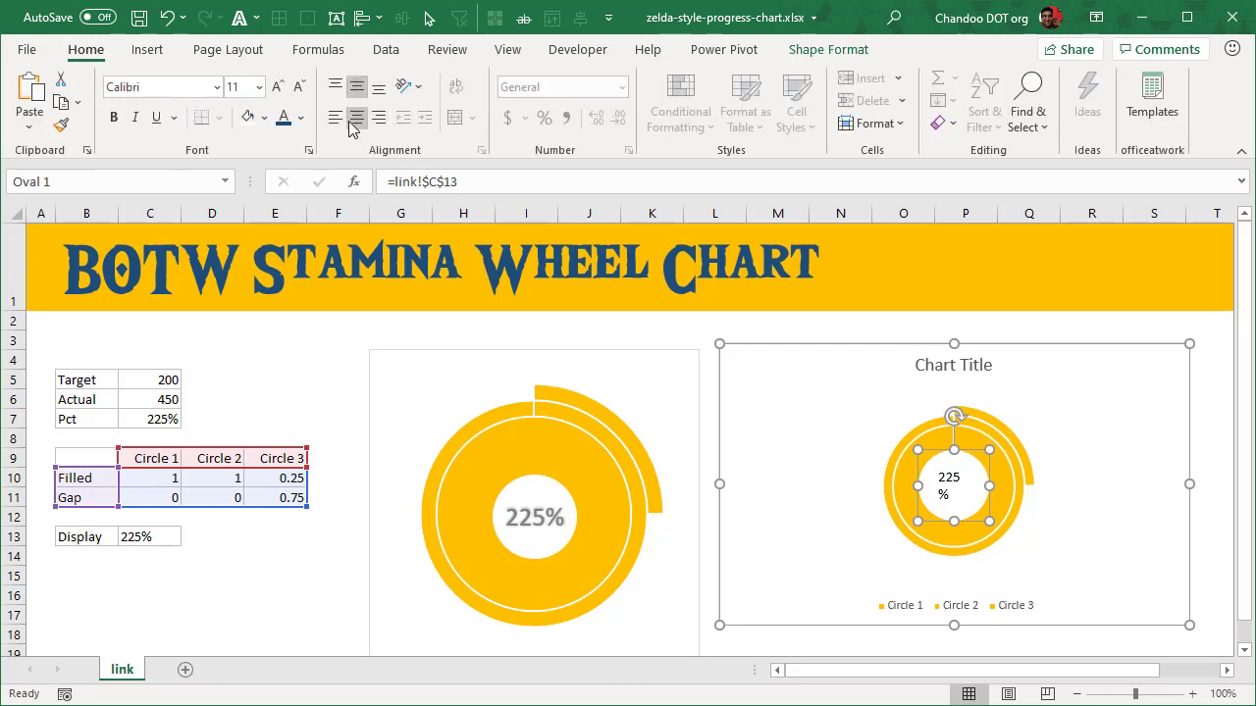
{"action": "left_click", "coordinate": [358, 117]}
{"action": "left_click", "coordinate": [299, 88]}
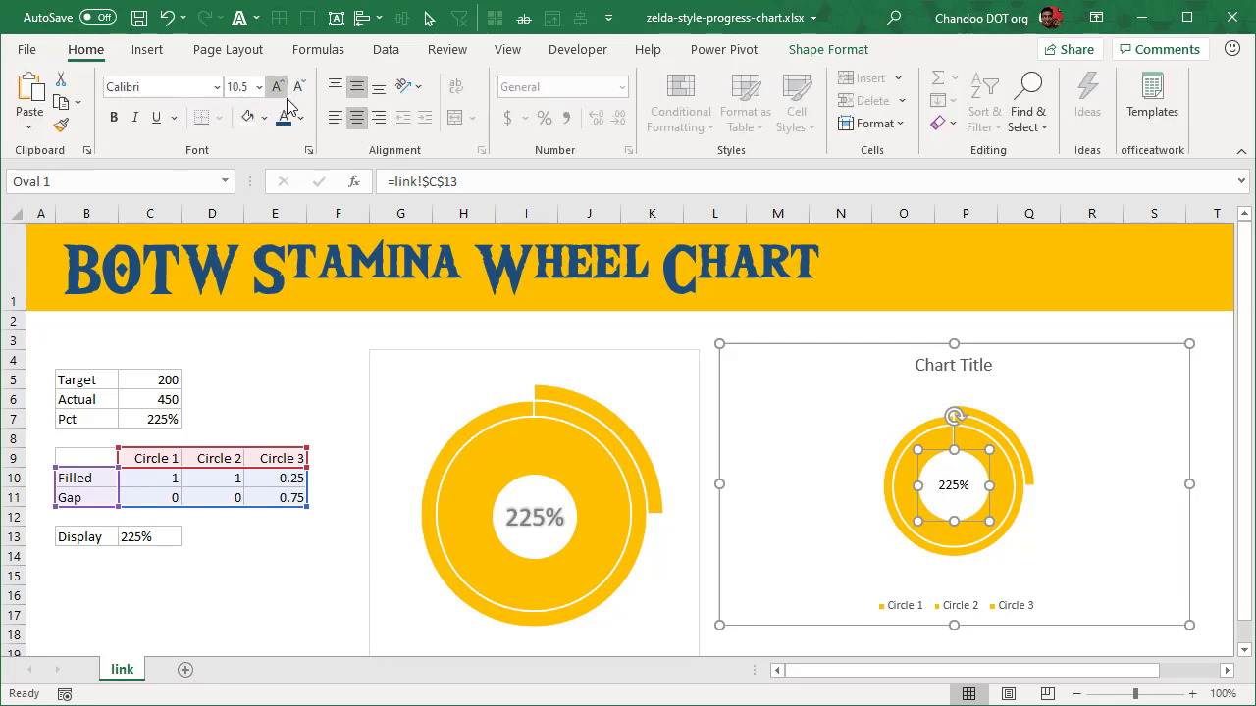
{"action": "left_click", "coordinate": [282, 117]}
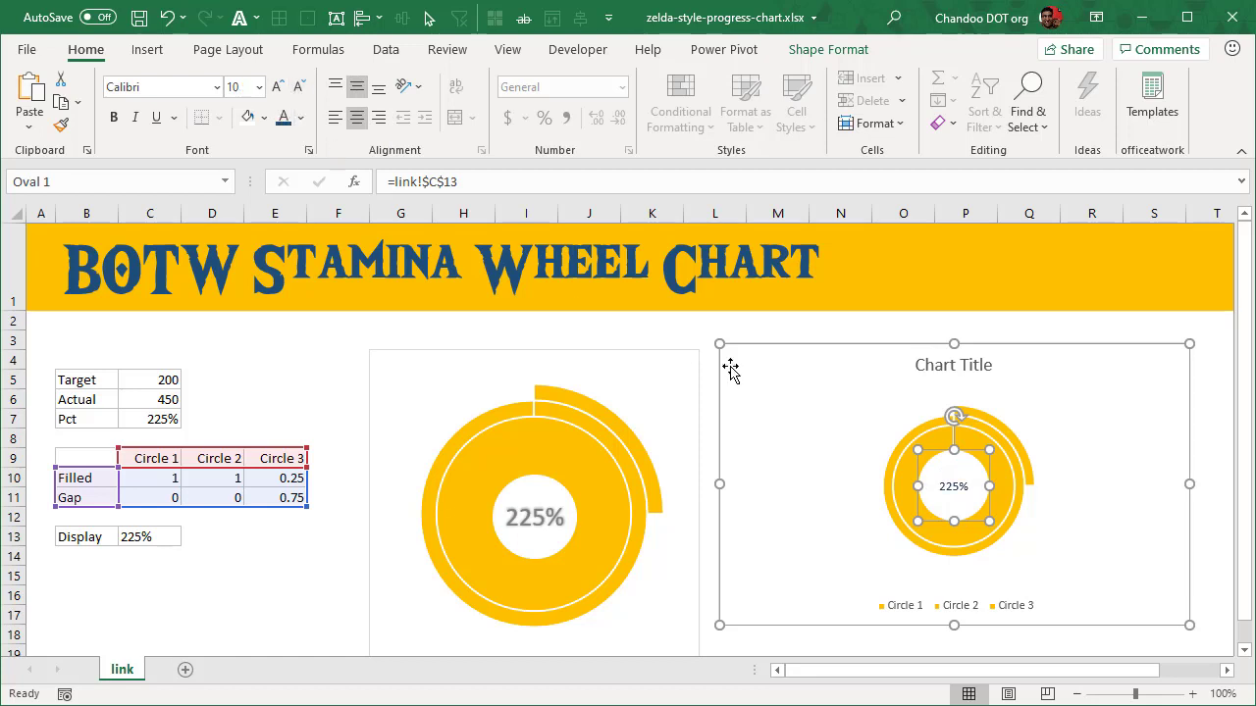
{"action": "left_click", "coordinate": [760, 322]}
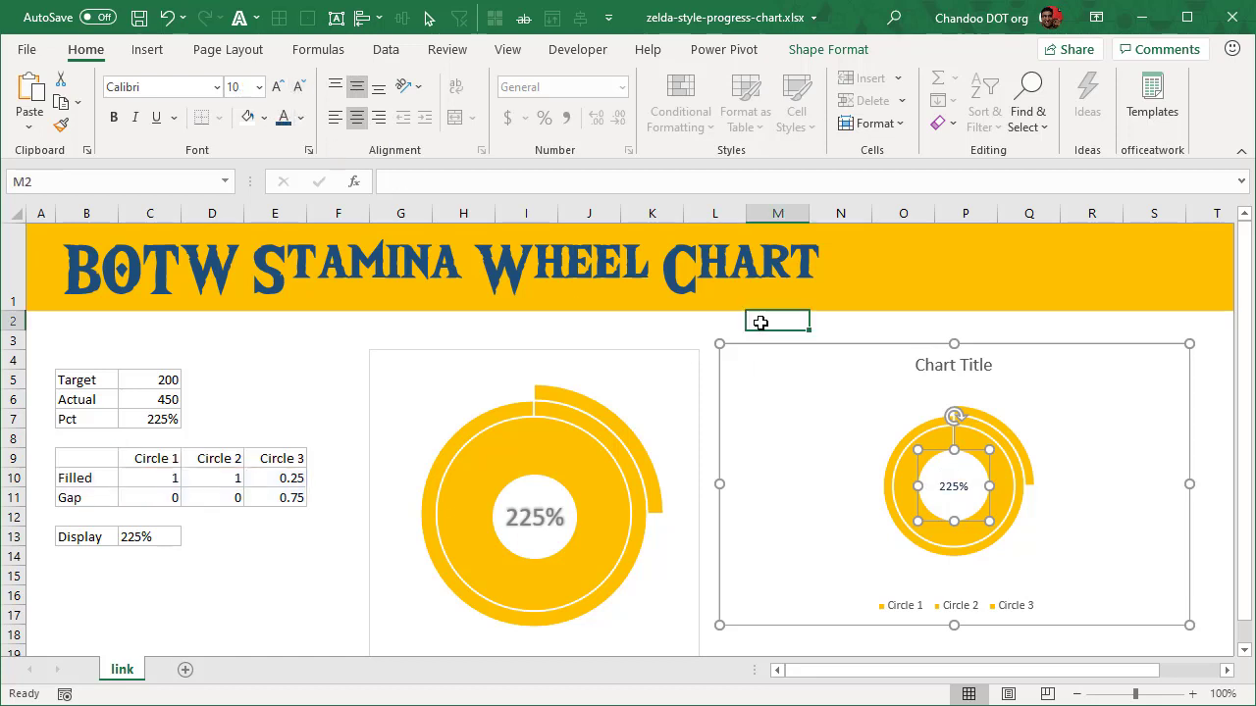
{"action": "left_click", "coordinate": [965, 449]}
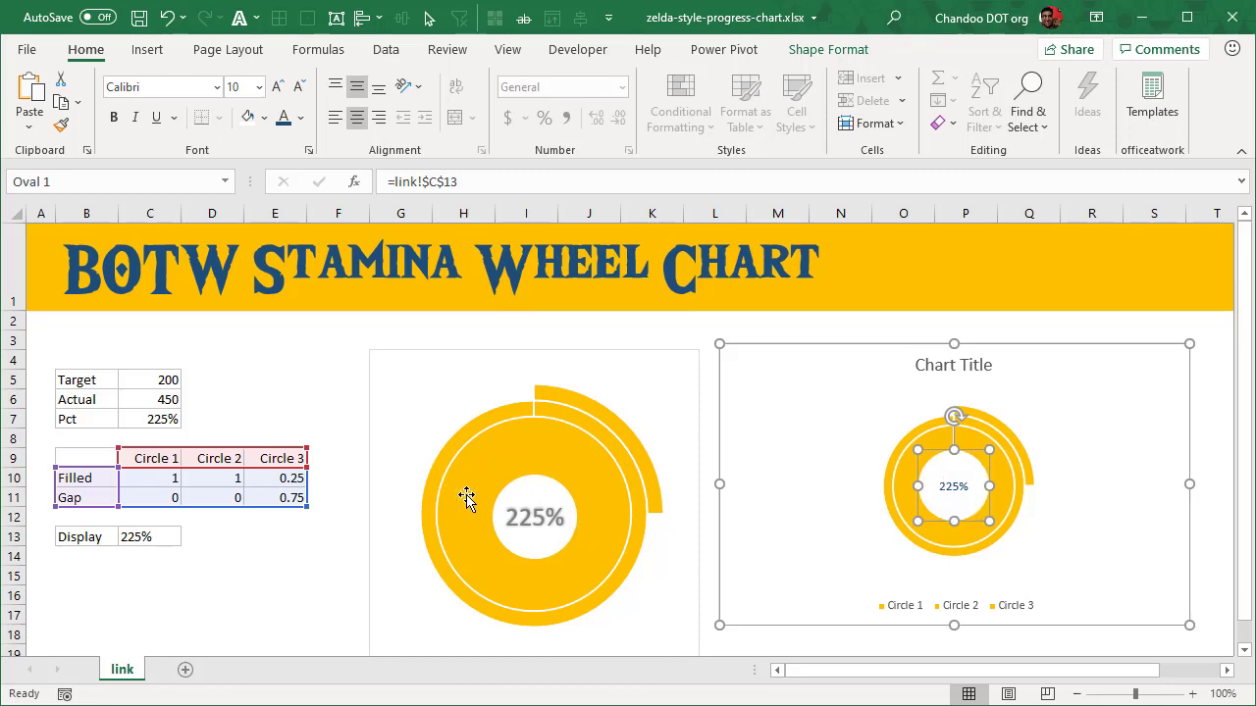
{"action": "left_click", "coordinate": [1087, 519]}
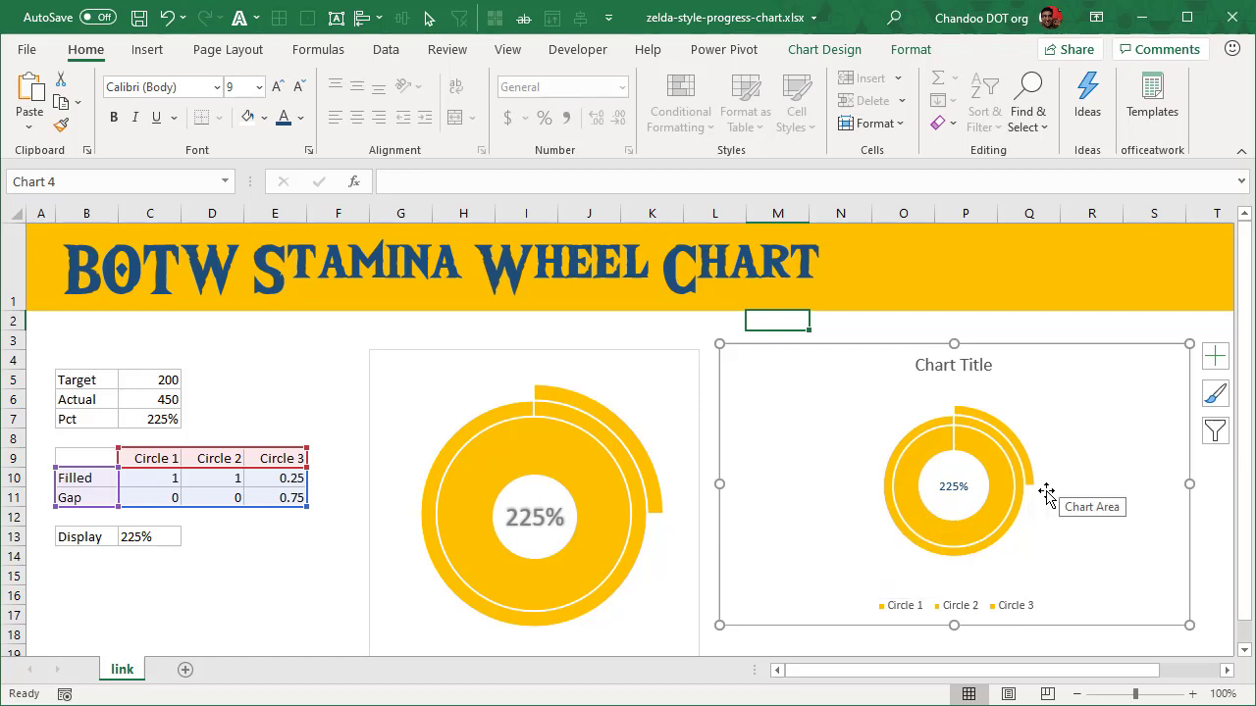
{"action": "mouse_move", "coordinate": [1018, 528]}
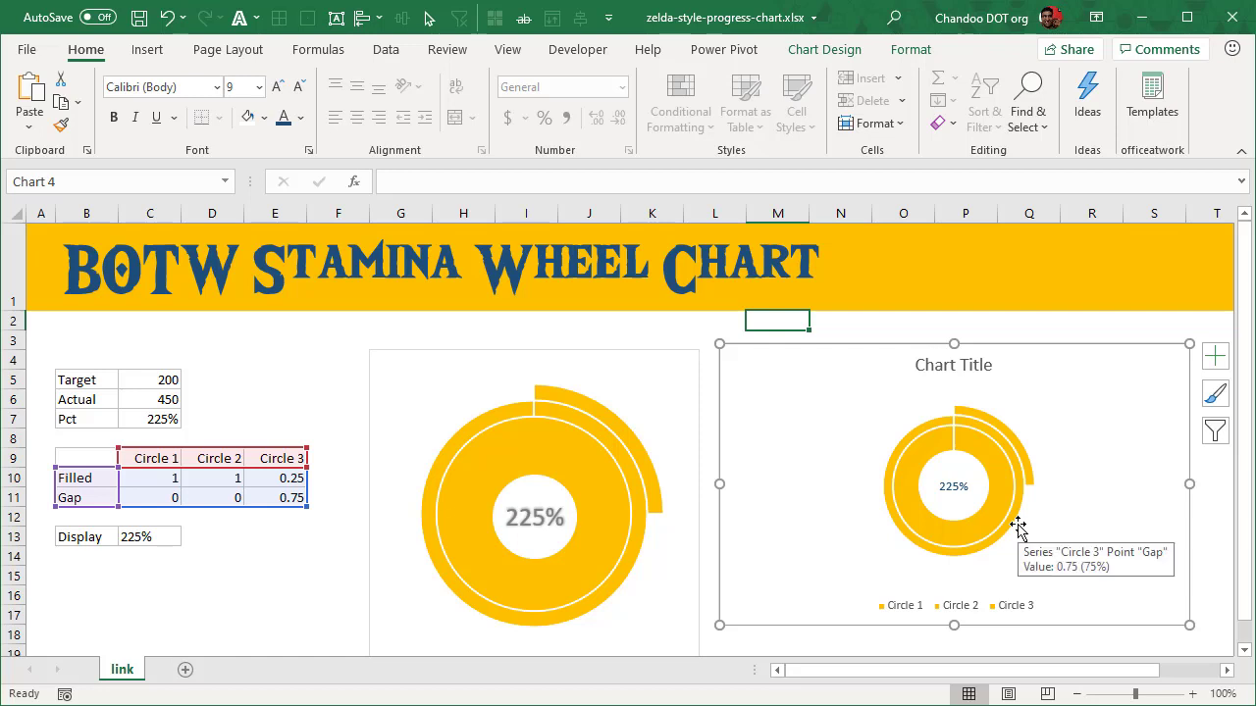